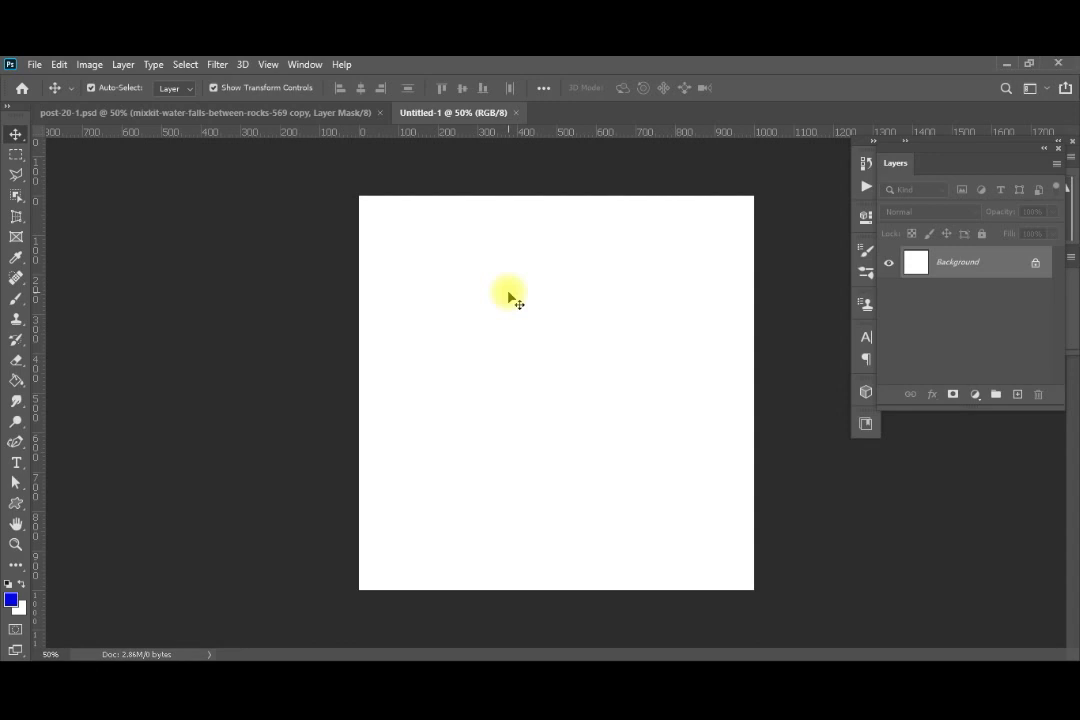
- Place the waterfall video mixkit-water-falls-between-rocks-569.mp4 as an embedded layer in the blank document at its default fit
{"action": "left_click", "coordinate": [33, 64]}
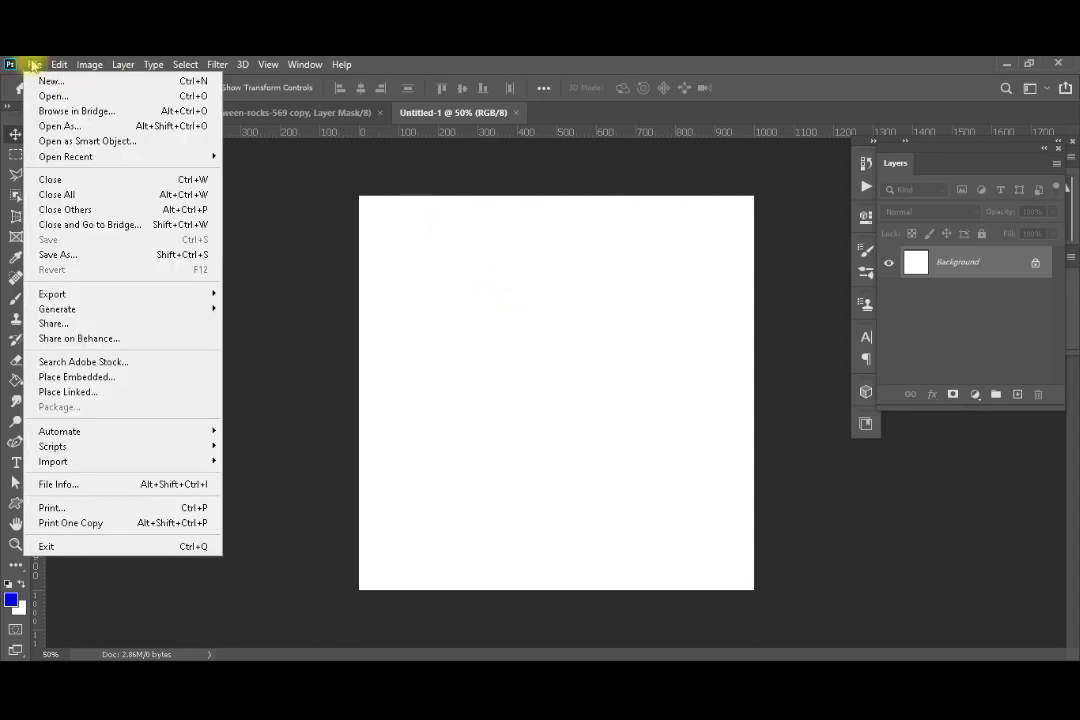
{"action": "left_click", "coordinate": [130, 376]}
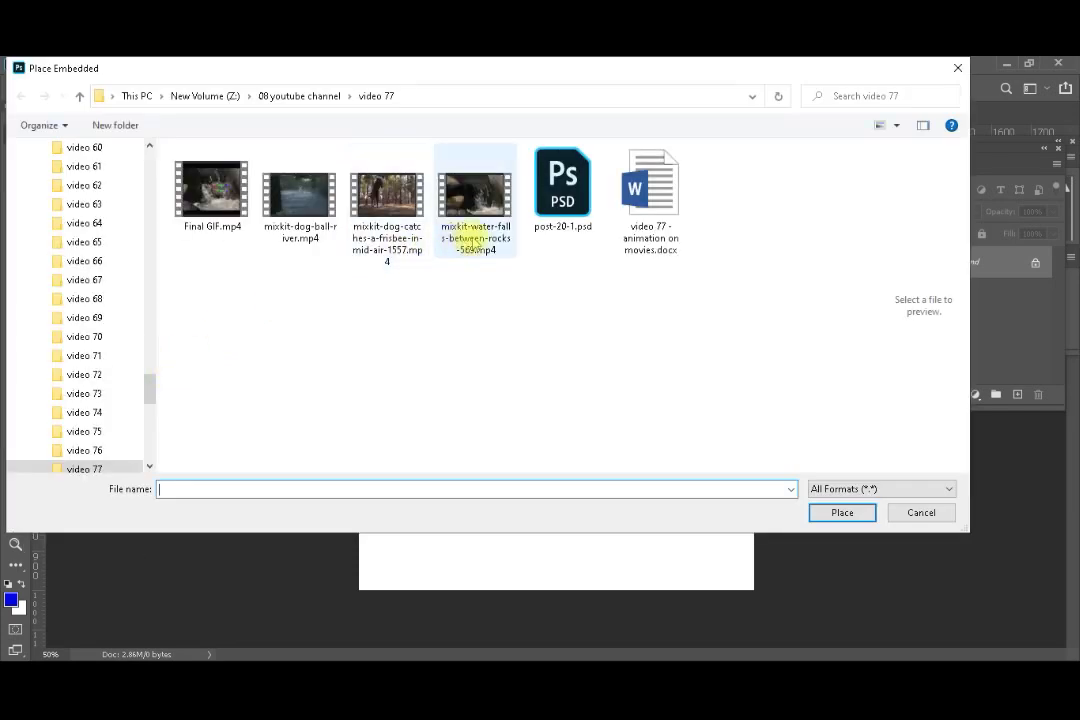
{"action": "left_click", "coordinate": [473, 241]}
{"action": "key", "text": "Return"}
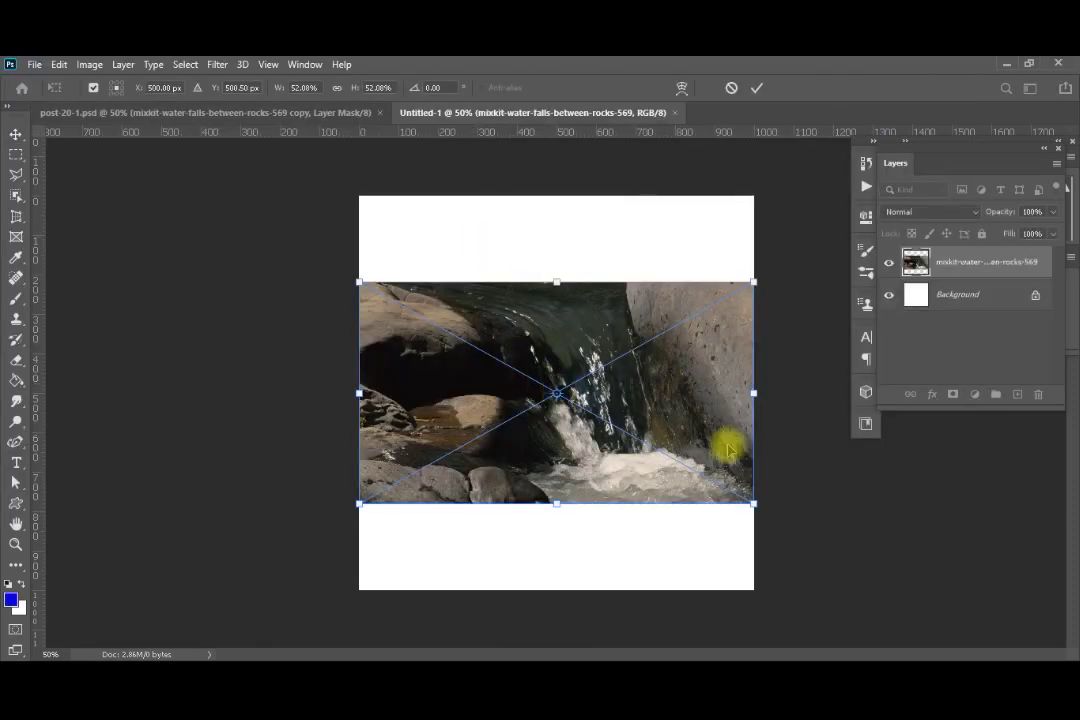
{"action": "key", "text": "Return"}
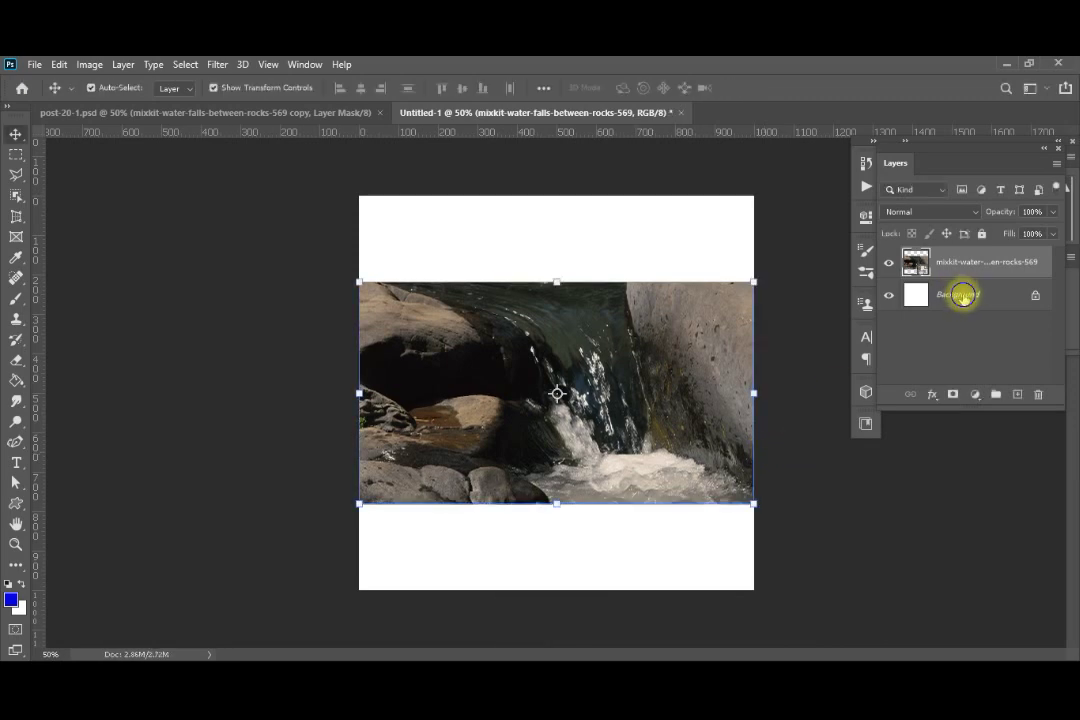
- Delete the white Background layer beneath the waterfall video
{"action": "right_click", "coordinate": [961, 294]}
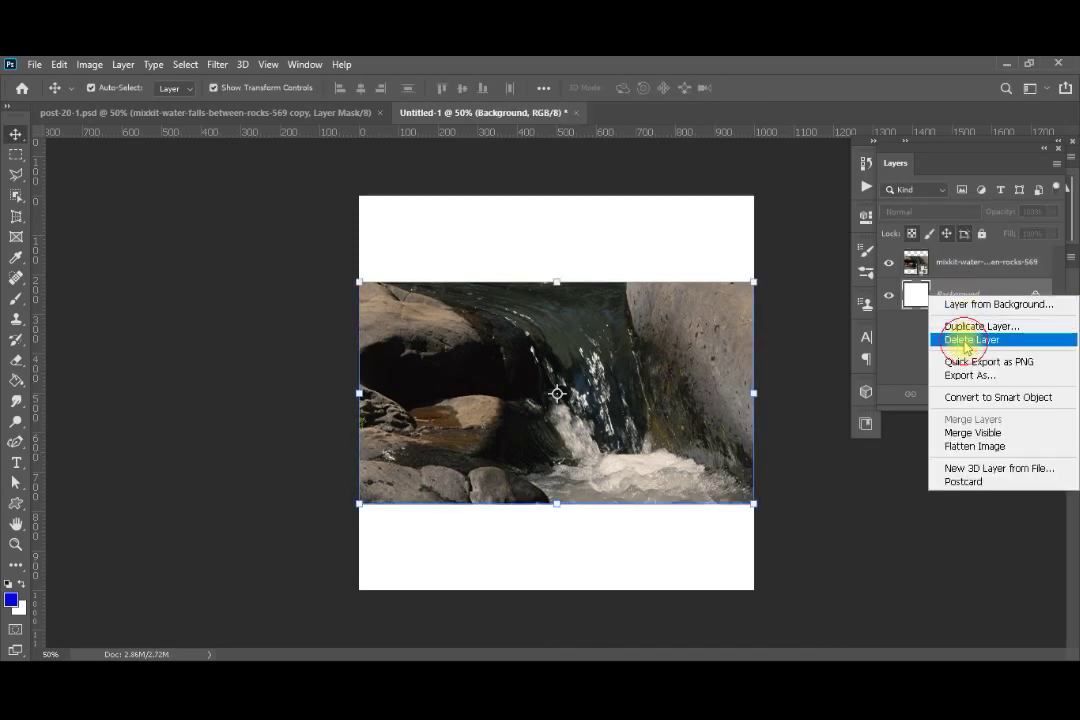
{"action": "left_click", "coordinate": [965, 342]}
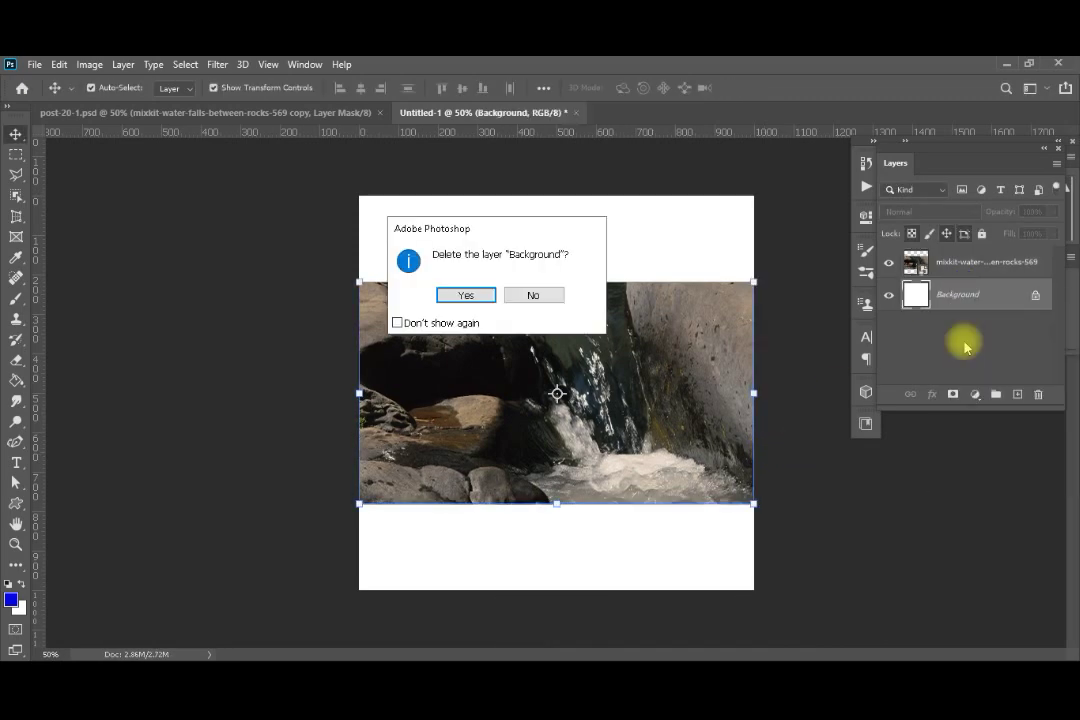
{"action": "left_click", "coordinate": [477, 298]}
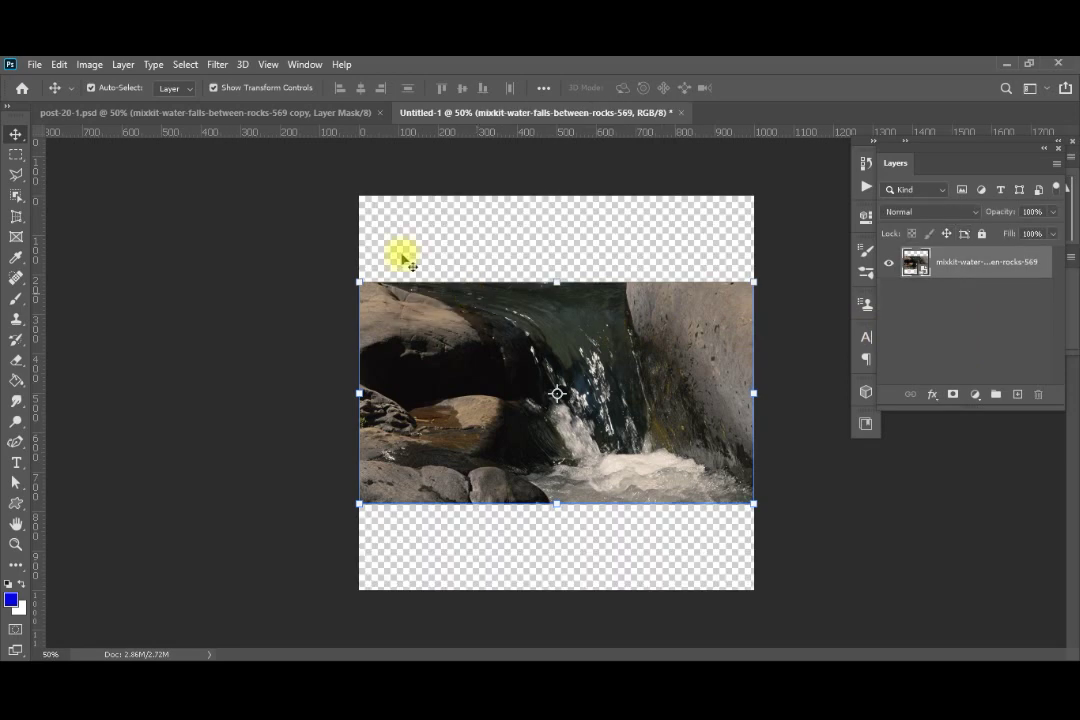
- Trim the canvas based on transparent pixels, trimming away the top, bottom, left and right
{"action": "left_click", "coordinate": [90, 64]}
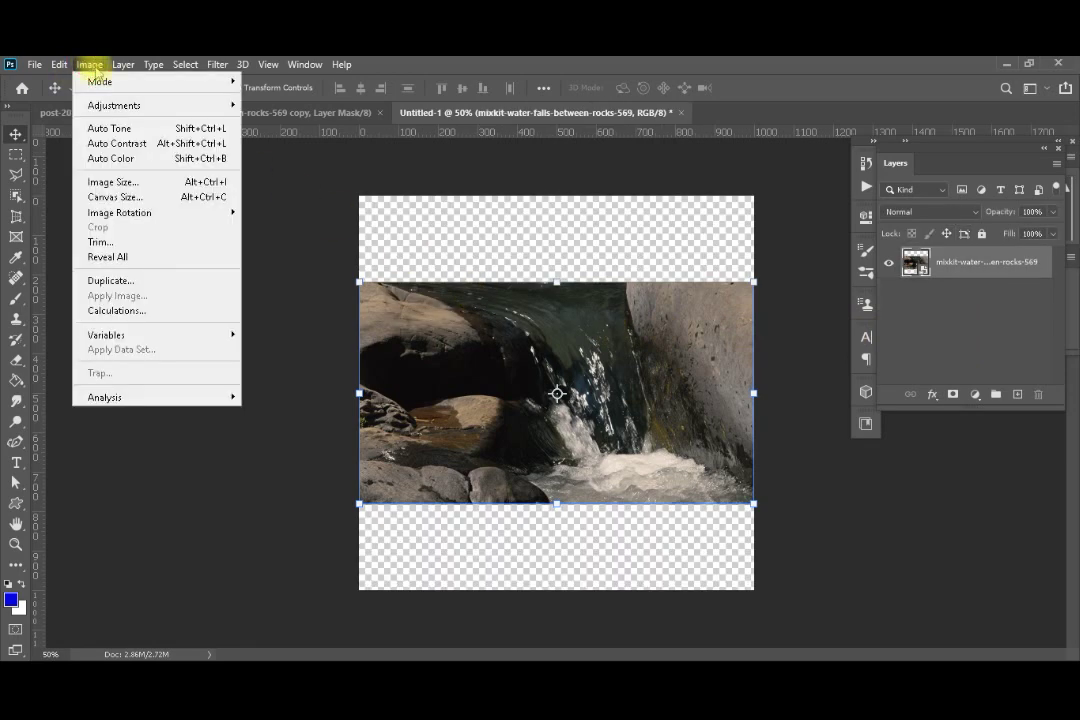
{"action": "mouse_move", "coordinate": [131, 219]}
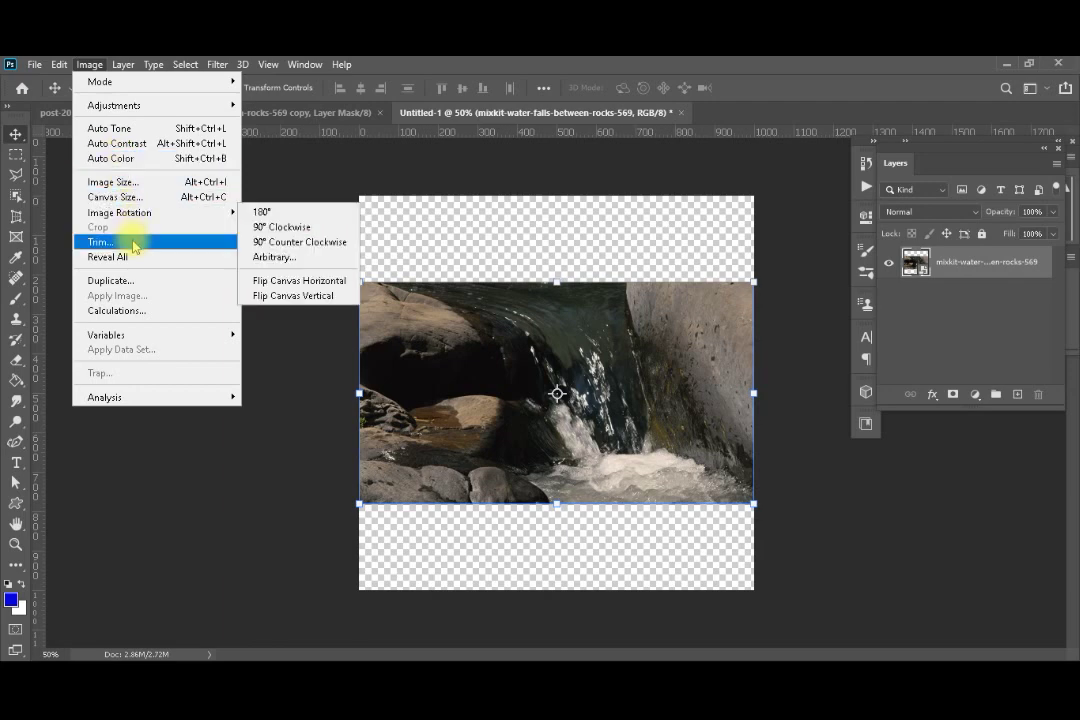
{"action": "left_click", "coordinate": [133, 239]}
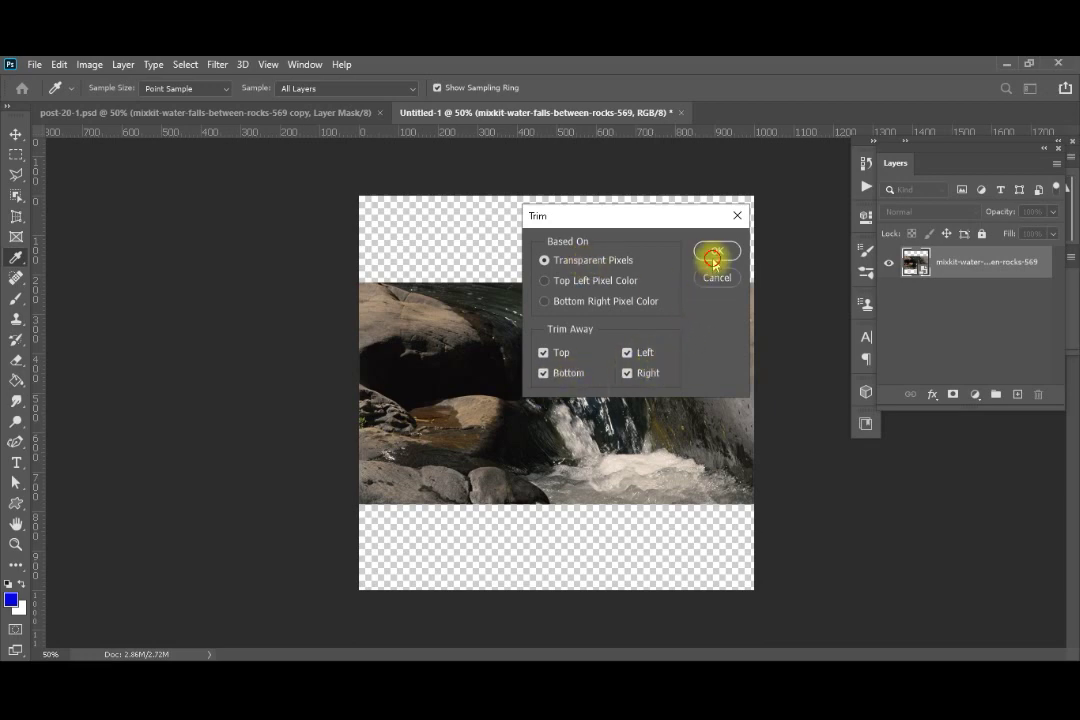
{"action": "left_click", "coordinate": [714, 252]}
{"action": "key", "text": "v"}
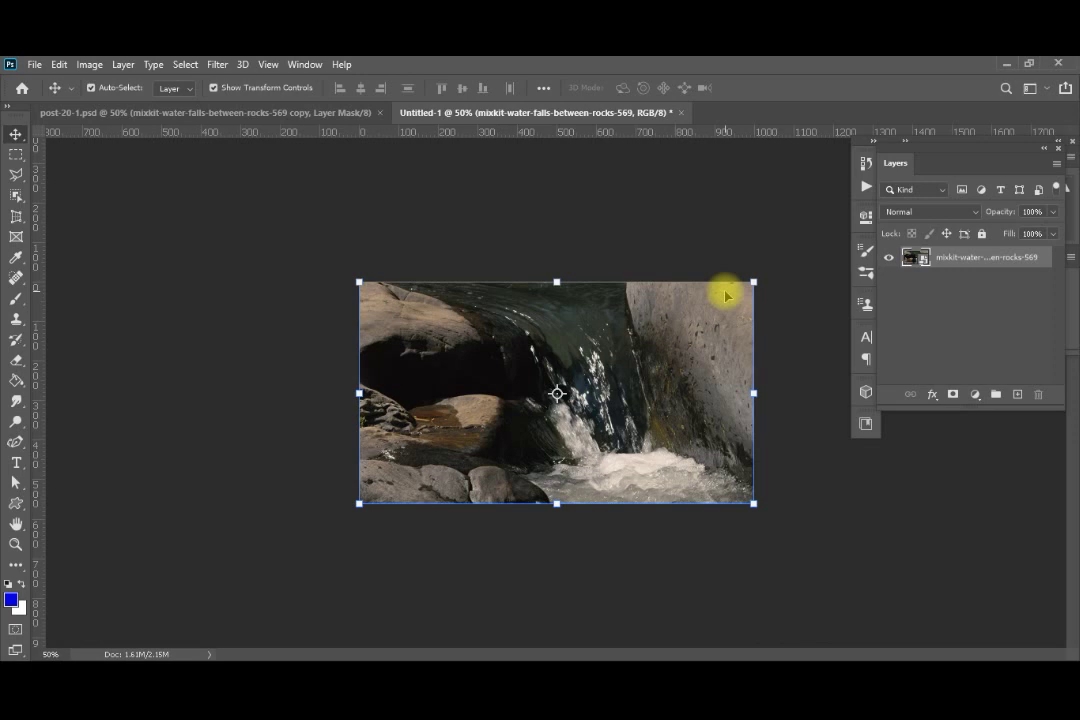
- Duplicate the waterfall layer and hide the original layer beneath the copy
{"action": "key", "text": "ctrl+j"}
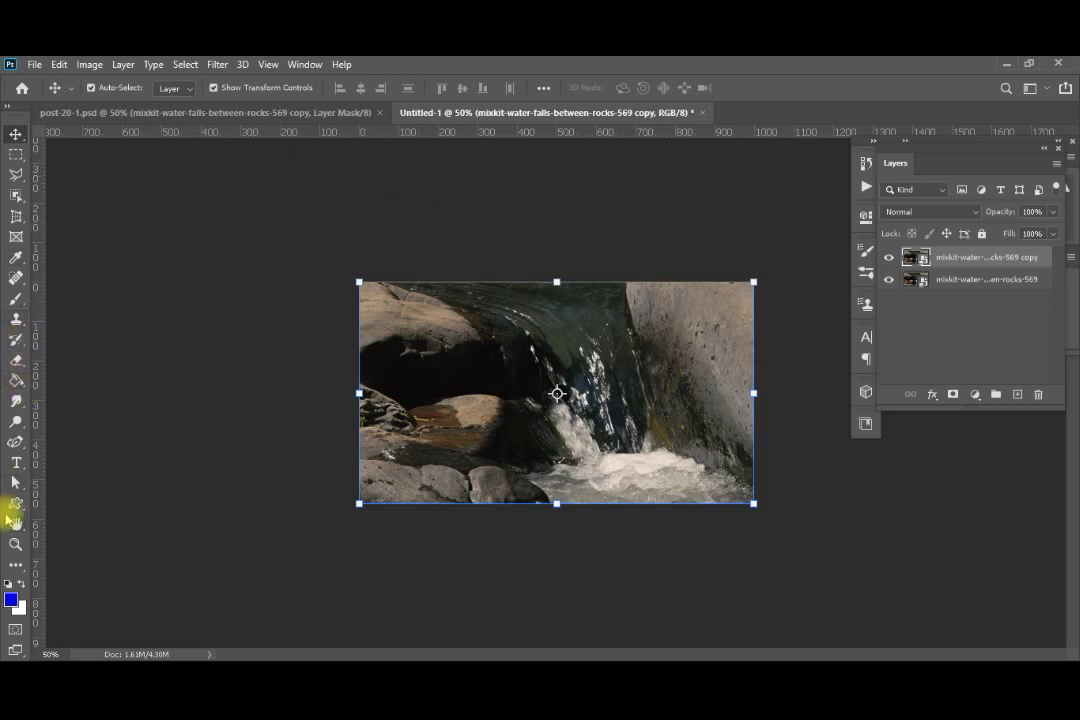
{"action": "left_click", "coordinate": [16, 462]}
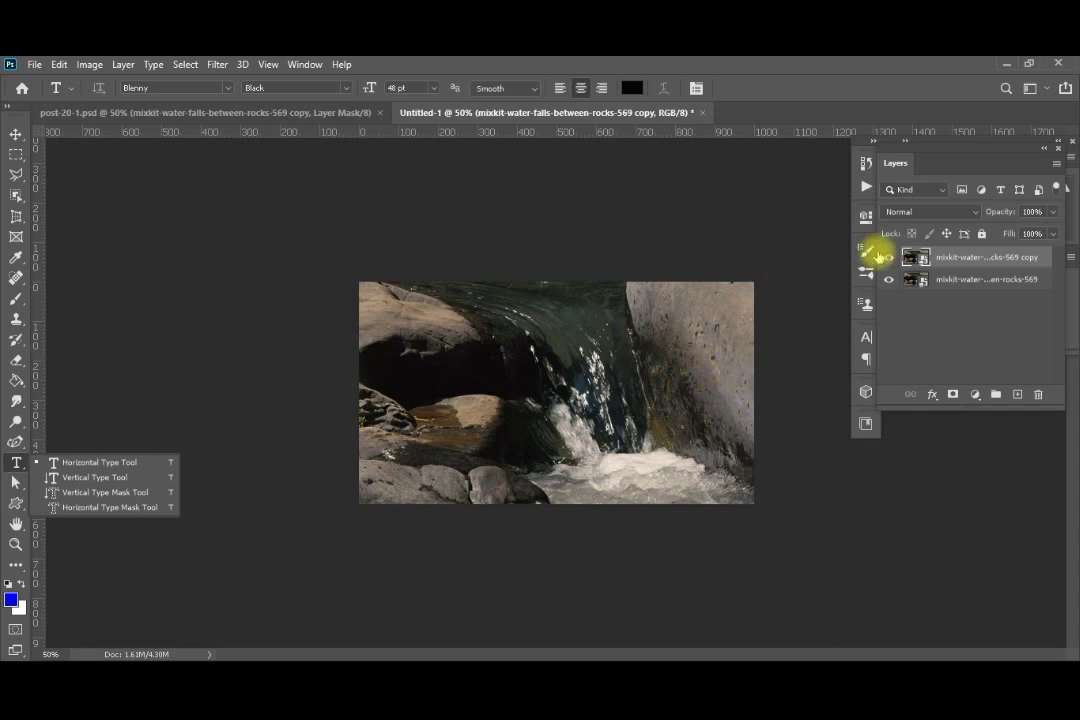
{"action": "left_click", "coordinate": [890, 284]}
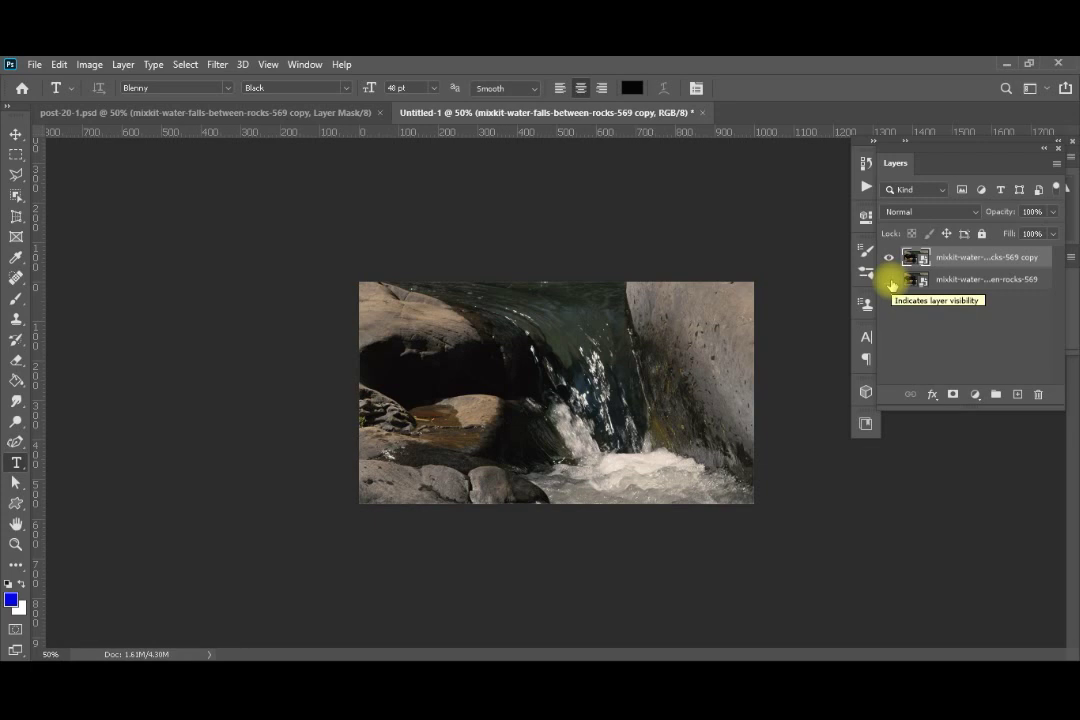
{"action": "left_click", "coordinate": [890, 282]}
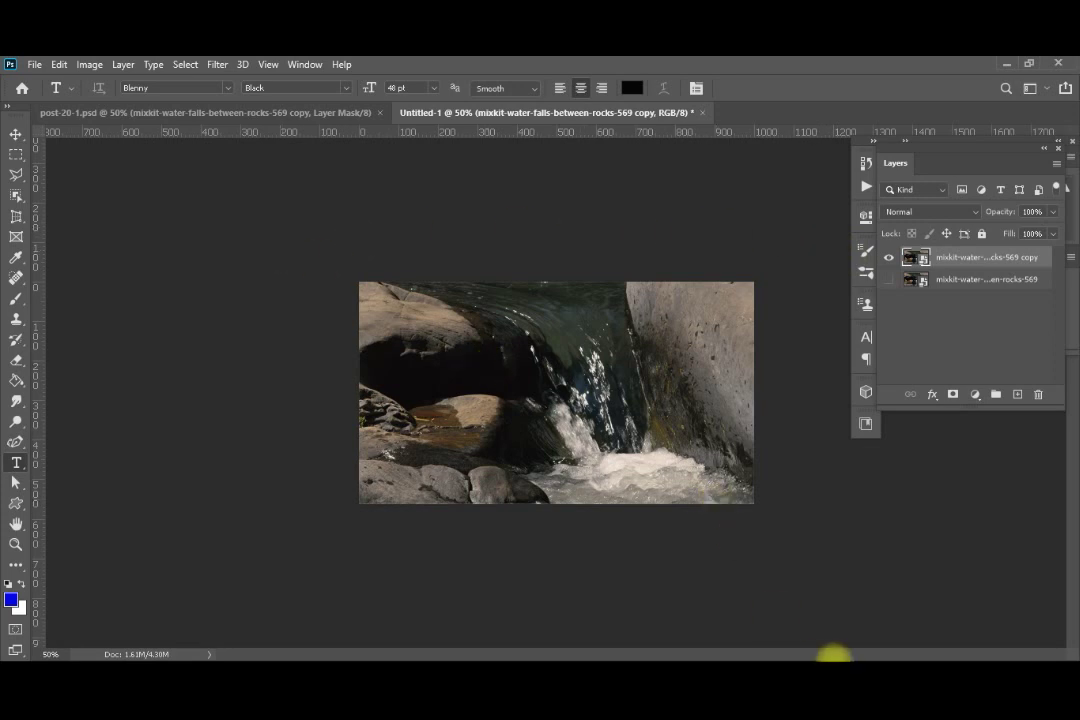
- Add a layer mask to the waterfall copy and paint it black over the central falling water at 100% brush opacity
{"action": "left_click", "coordinate": [952, 394]}
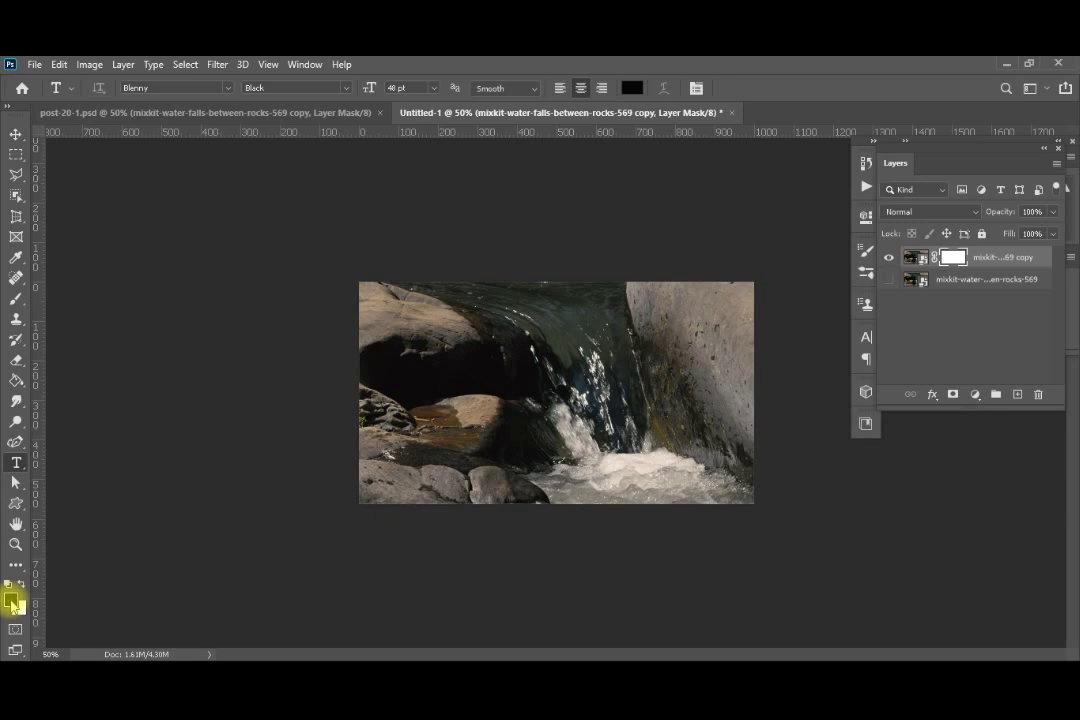
{"action": "left_click", "coordinate": [16, 300]}
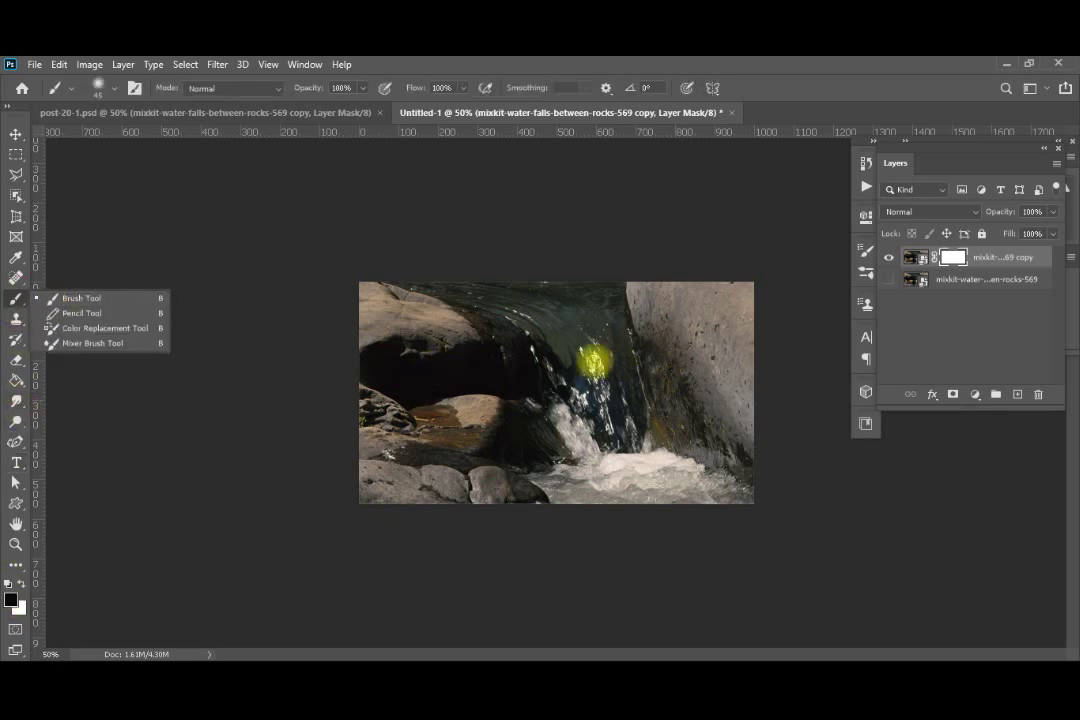
{"action": "mouse_move", "coordinate": [592, 362]}
{"action": "left_mouse_down"}
{"action": "mouse_move", "coordinate": [578, 422]}
{"action": "mouse_move", "coordinate": [568, 336]}
{"action": "mouse_move", "coordinate": [603, 447]}
{"action": "mouse_move", "coordinate": [612, 379]}
{"action": "mouse_move", "coordinate": [617, 479]}
{"action": "mouse_move", "coordinate": [608, 389]}
{"action": "mouse_move", "coordinate": [622, 427]}
{"action": "mouse_move", "coordinate": [633, 396]}
{"action": "mouse_move", "coordinate": [636, 405]}
{"action": "mouse_move", "coordinate": [622, 374]}
{"action": "left_mouse_up"}
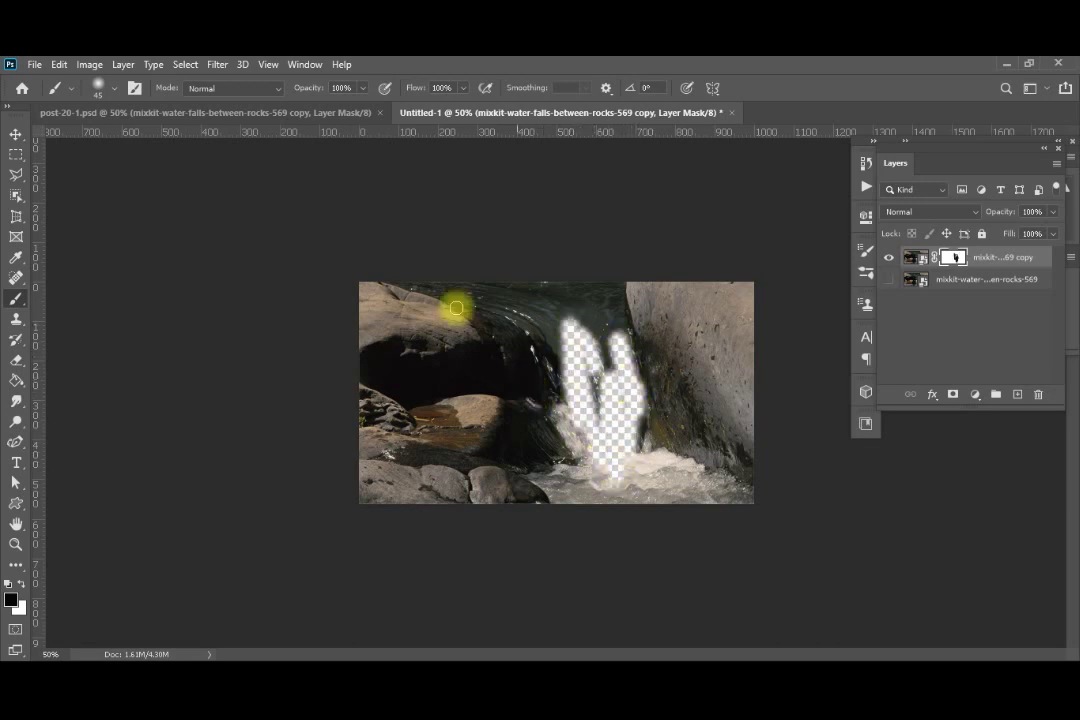
- Paint the mask beside the cleared water area with the brush opacity set to 30%, and show the original waterfall layer
{"action": "left_click", "coordinate": [361, 89]}
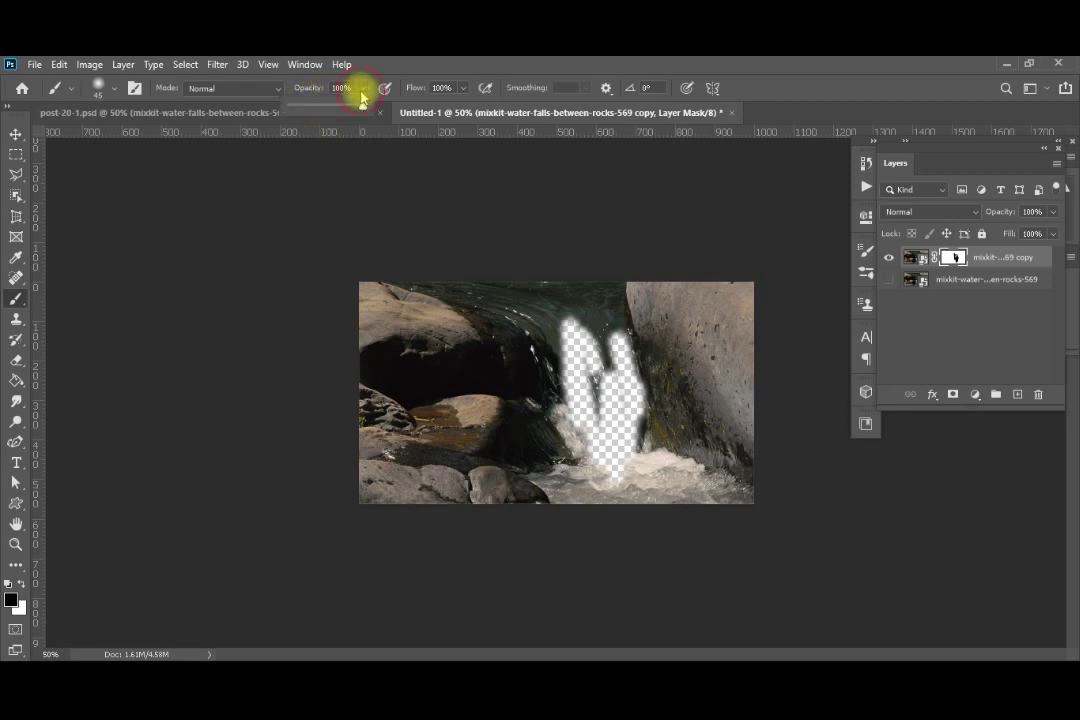
{"action": "left_click_drag", "start_coordinate": [361, 101], "coordinate": [313, 108]}
{"action": "mouse_move", "coordinate": [533, 321]}
{"action": "left_mouse_down"}
{"action": "mouse_move", "coordinate": [534, 399]}
{"action": "mouse_move", "coordinate": [551, 334]}
{"action": "mouse_move", "coordinate": [528, 394]}
{"action": "mouse_move", "coordinate": [510, 329]}
{"action": "mouse_move", "coordinate": [499, 414]}
{"action": "left_mouse_up"}
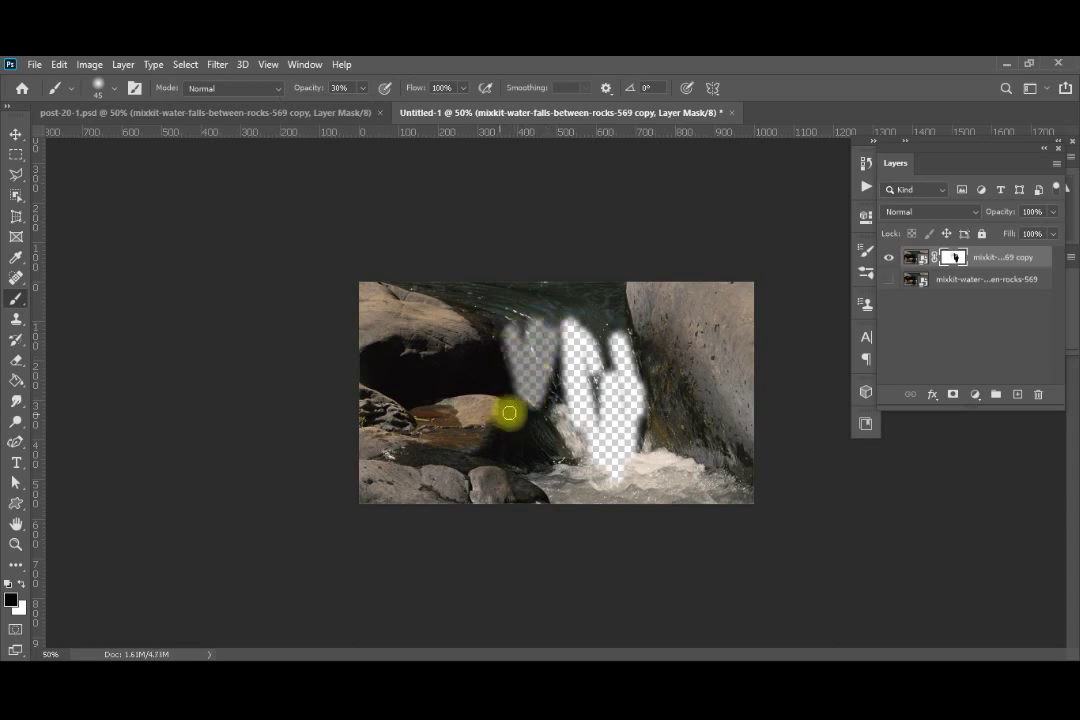
{"action": "left_click", "coordinate": [889, 280]}
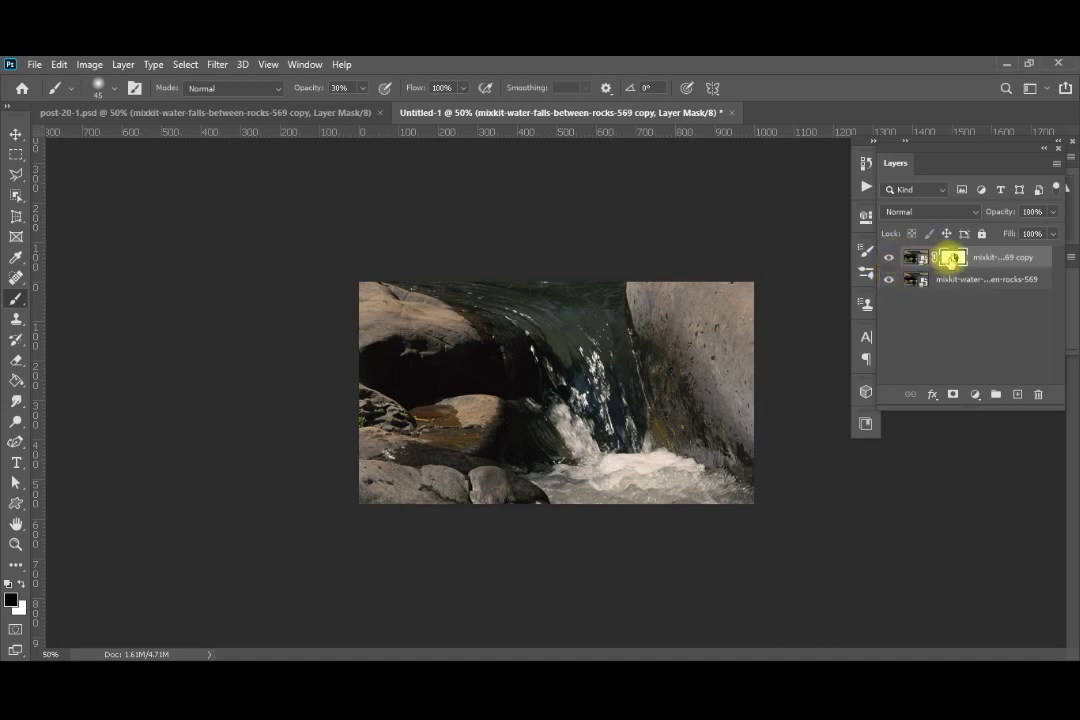
- Undo the original layer's visibility change, the mask painting and the layer mask on the waterfall copy
{"action": "key", "text": "ctrl+z"}
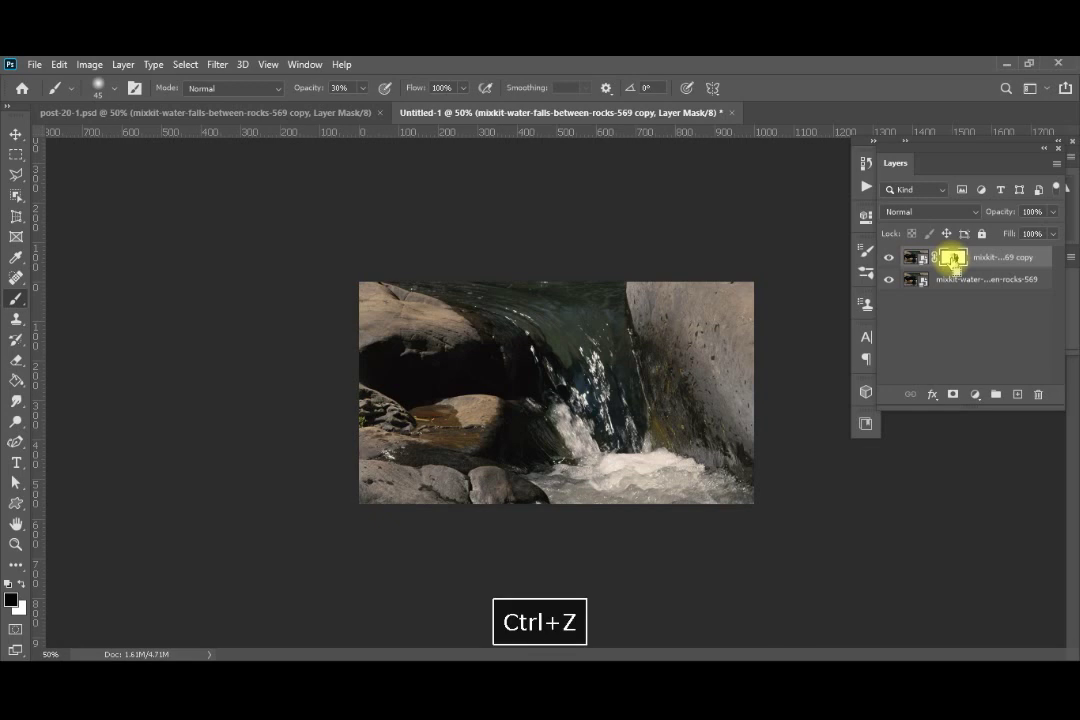
{"action": "key", "text": "ctrl+z"}
{"action": "key", "text": "ctrl+z"}
{"action": "key", "text": "ctrl+z"}
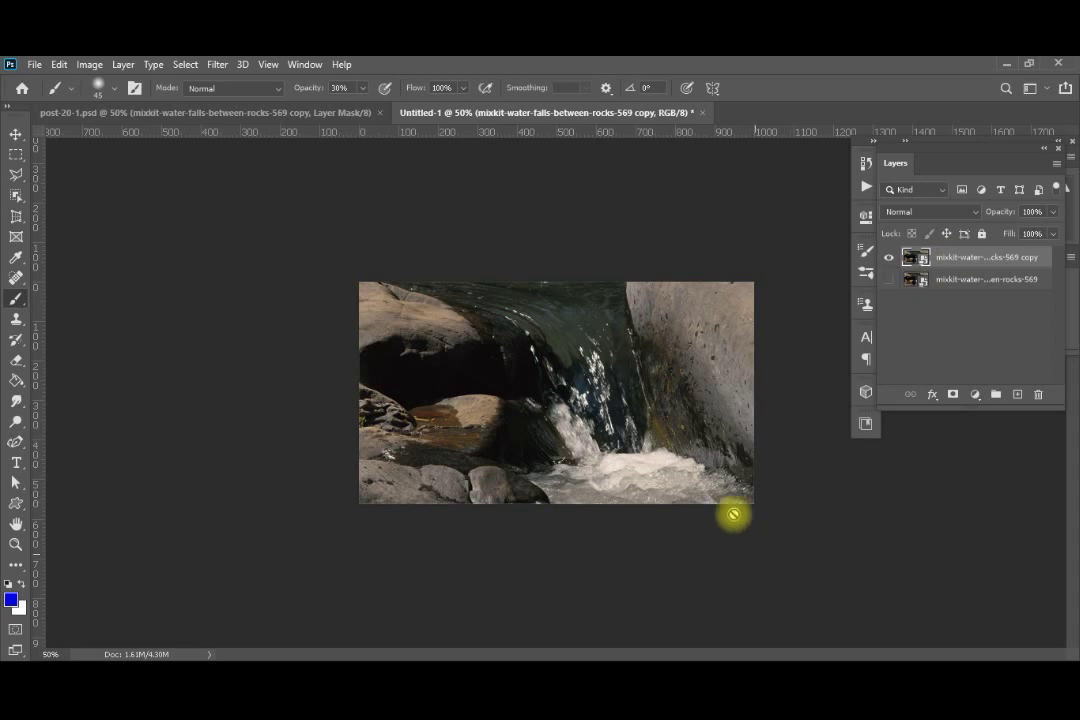
{"action": "left_click", "coordinate": [120, 64]}
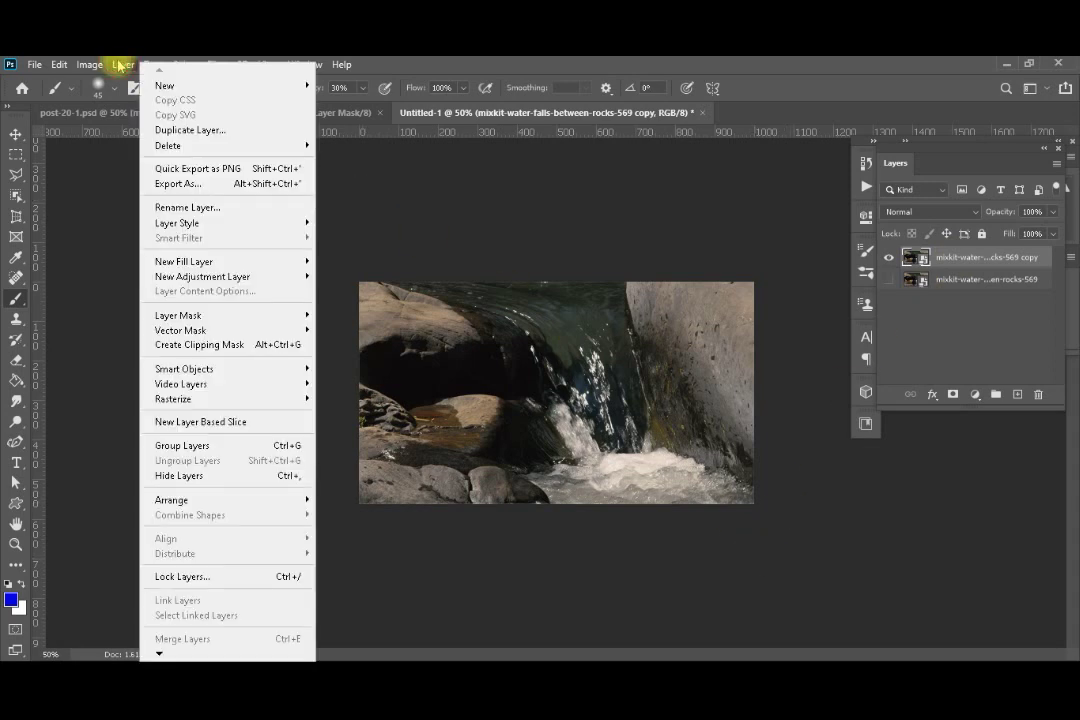
{"action": "mouse_move", "coordinate": [221, 226]}
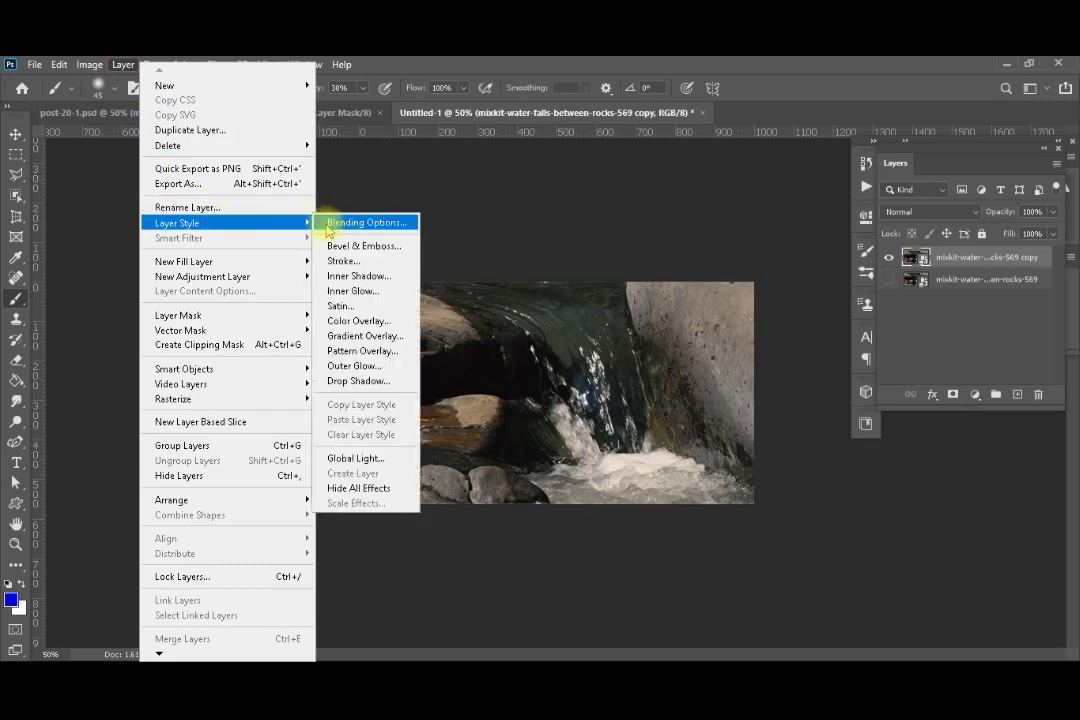
{"action": "left_click", "coordinate": [340, 223]}
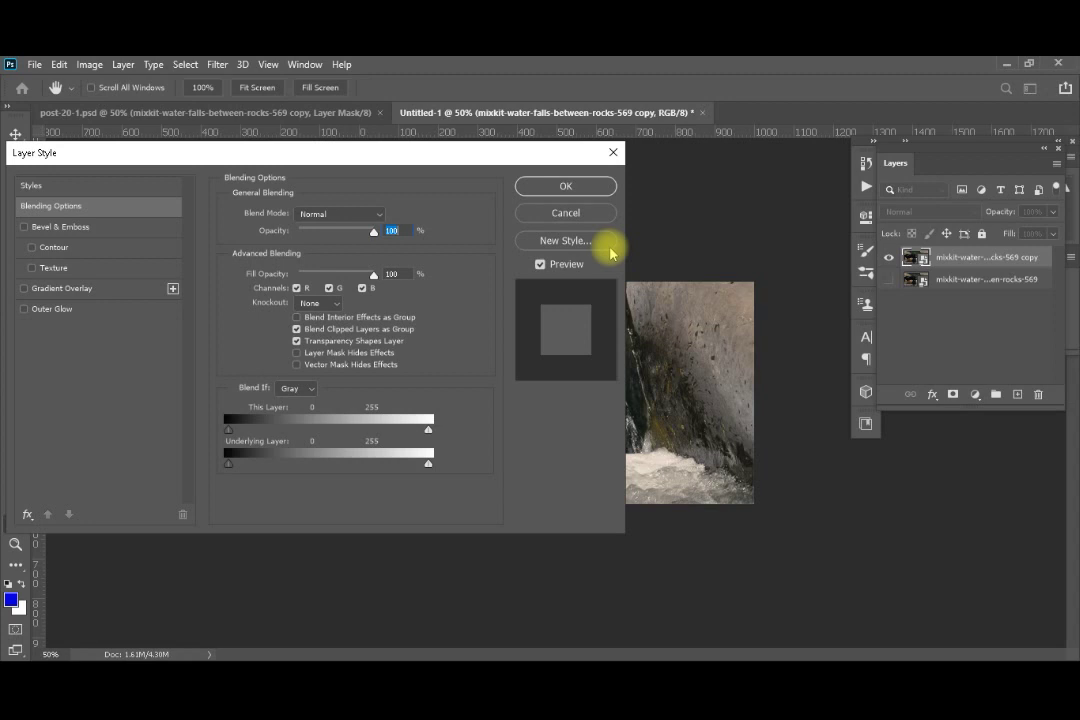
{"action": "left_click_drag", "start_coordinate": [390, 154], "coordinate": [300, 170]}
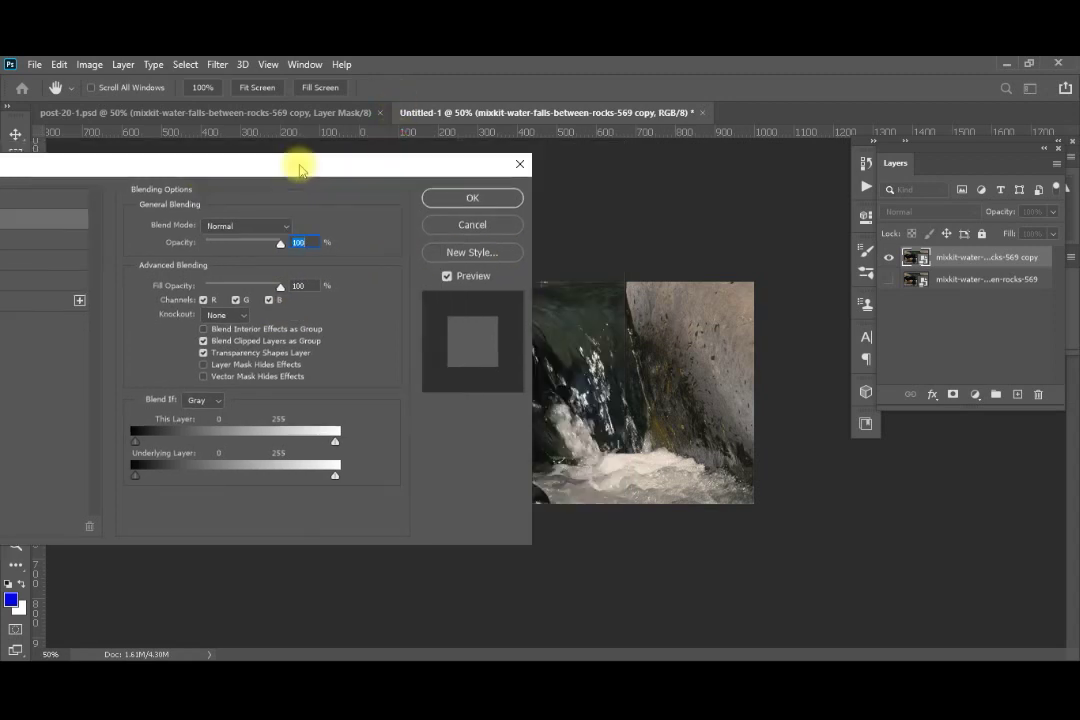
{"action": "left_click", "coordinate": [485, 226]}
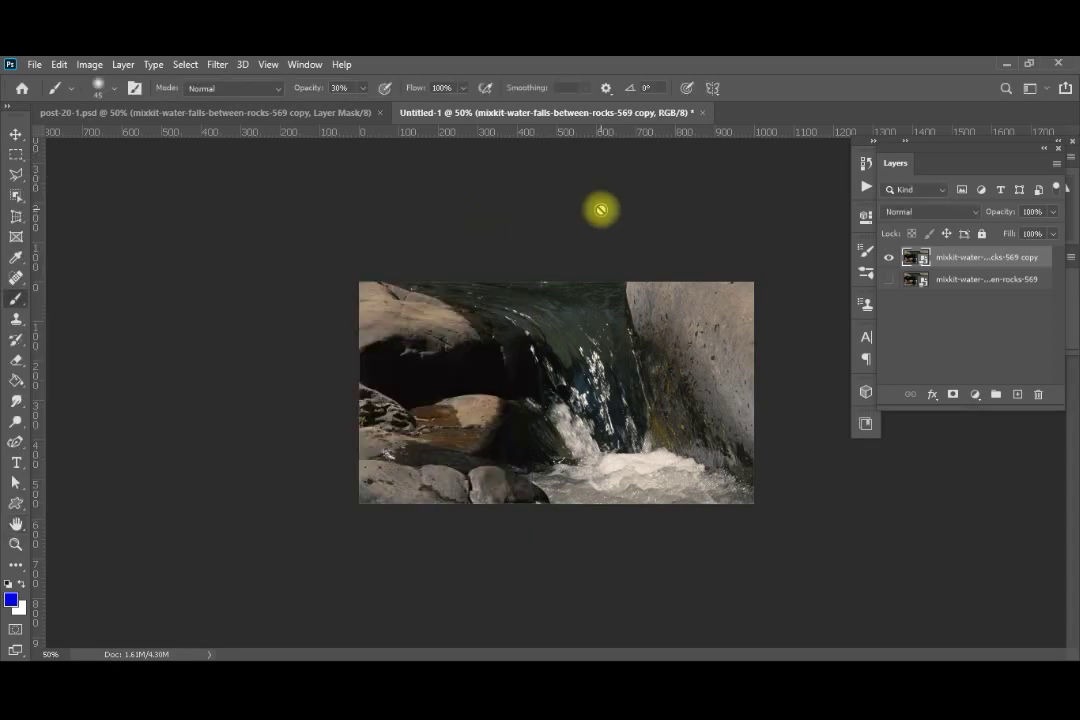
- In the waterfall copy's blending options, set the Blend If Gray black point of This Layer to 54
{"action": "key", "text": "ctrl+0"}
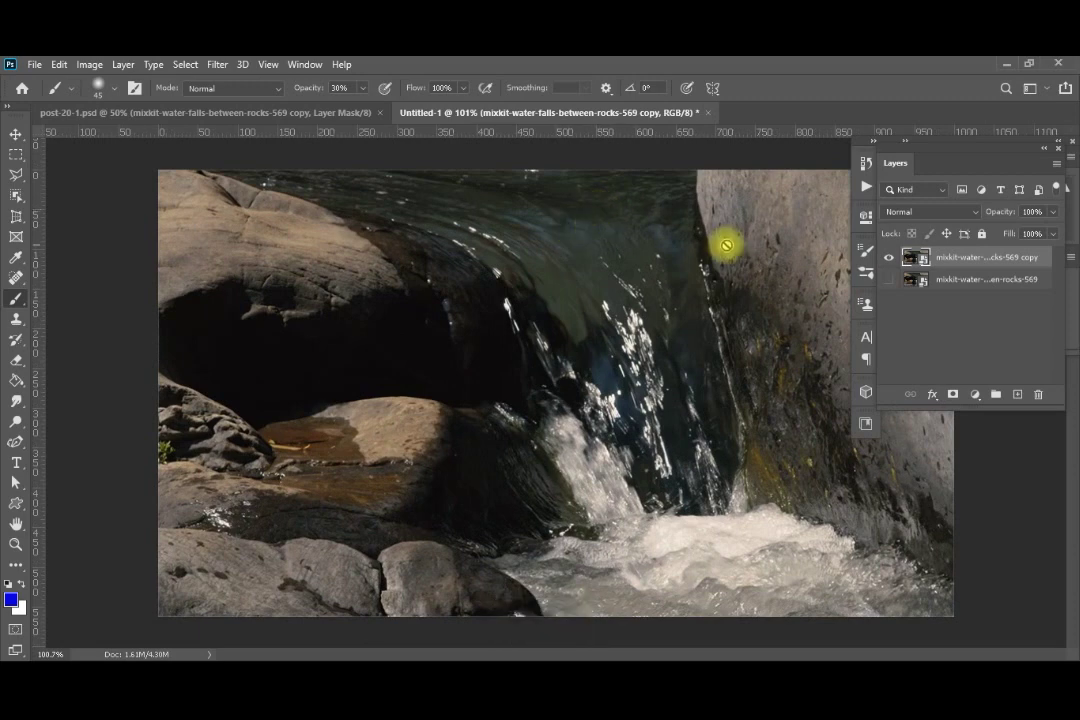
{"action": "left_click", "coordinate": [123, 64]}
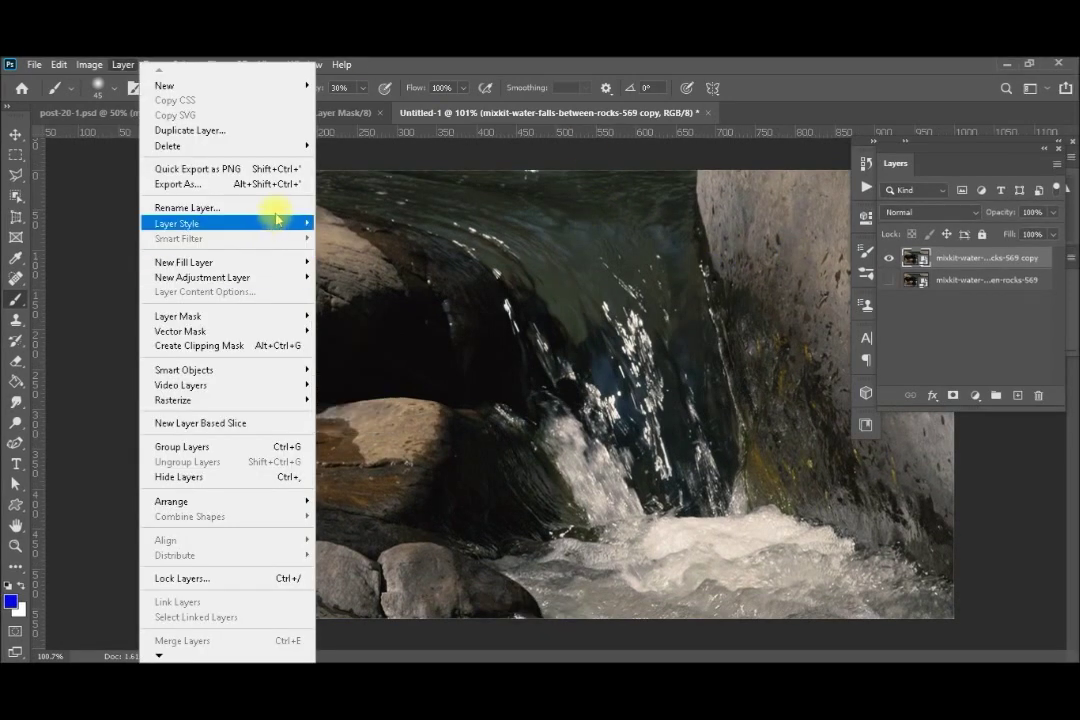
{"action": "mouse_move", "coordinate": [280, 219]}
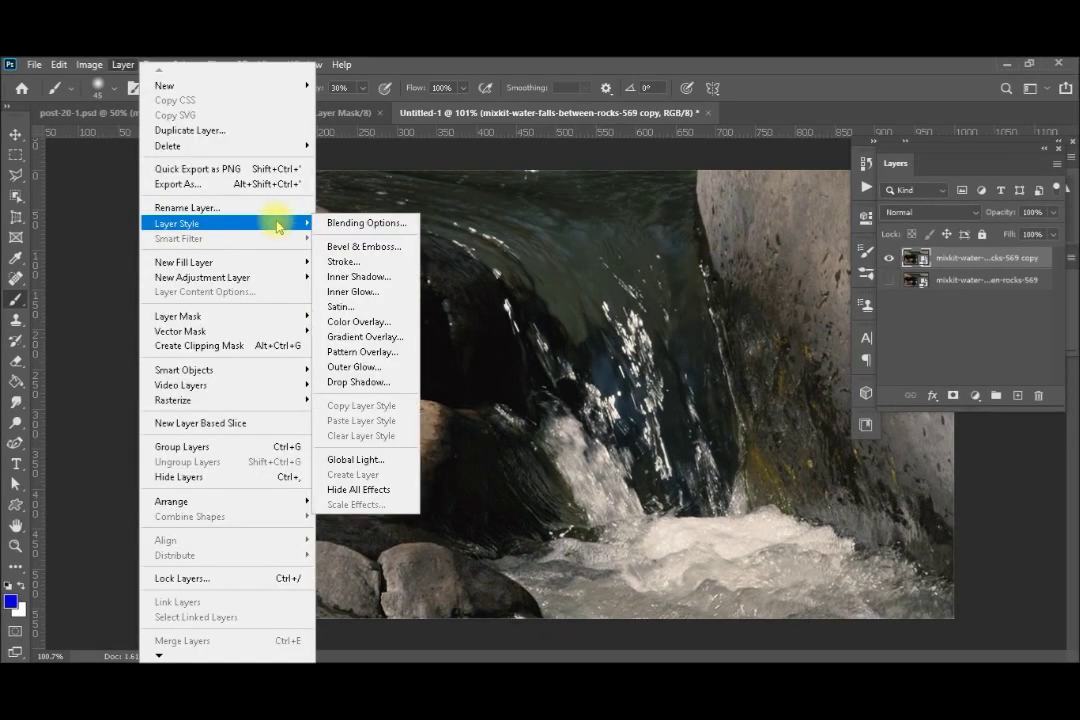
{"action": "left_click", "coordinate": [338, 224]}
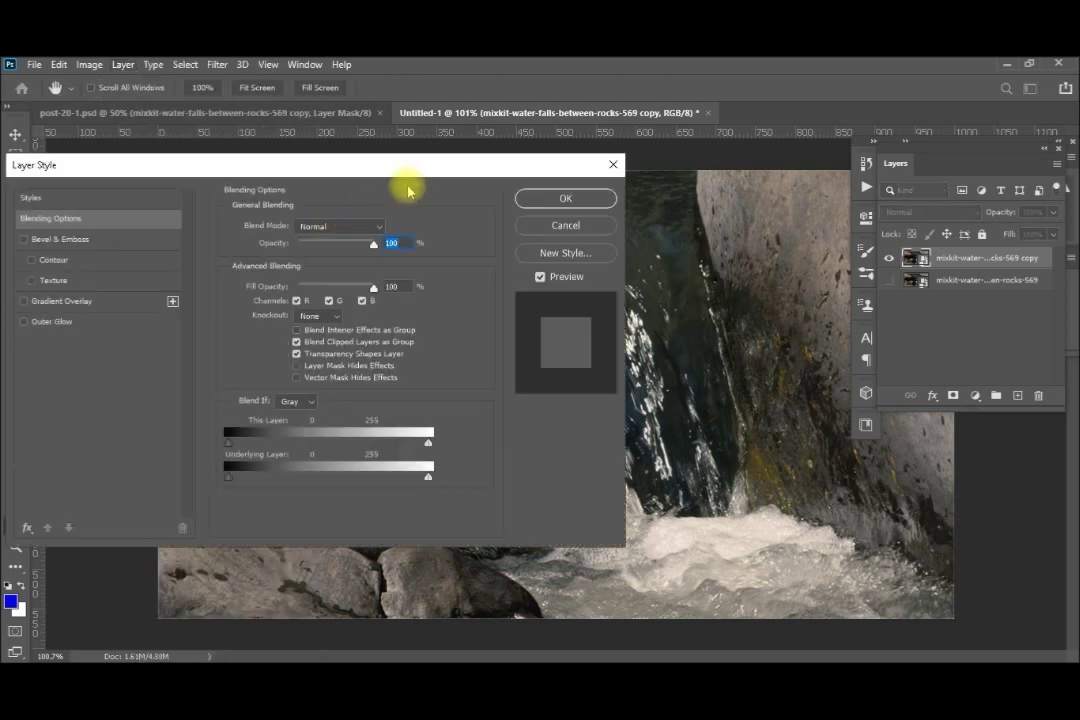
{"action": "left_click_drag", "start_coordinate": [415, 174], "coordinate": [339, 178]}
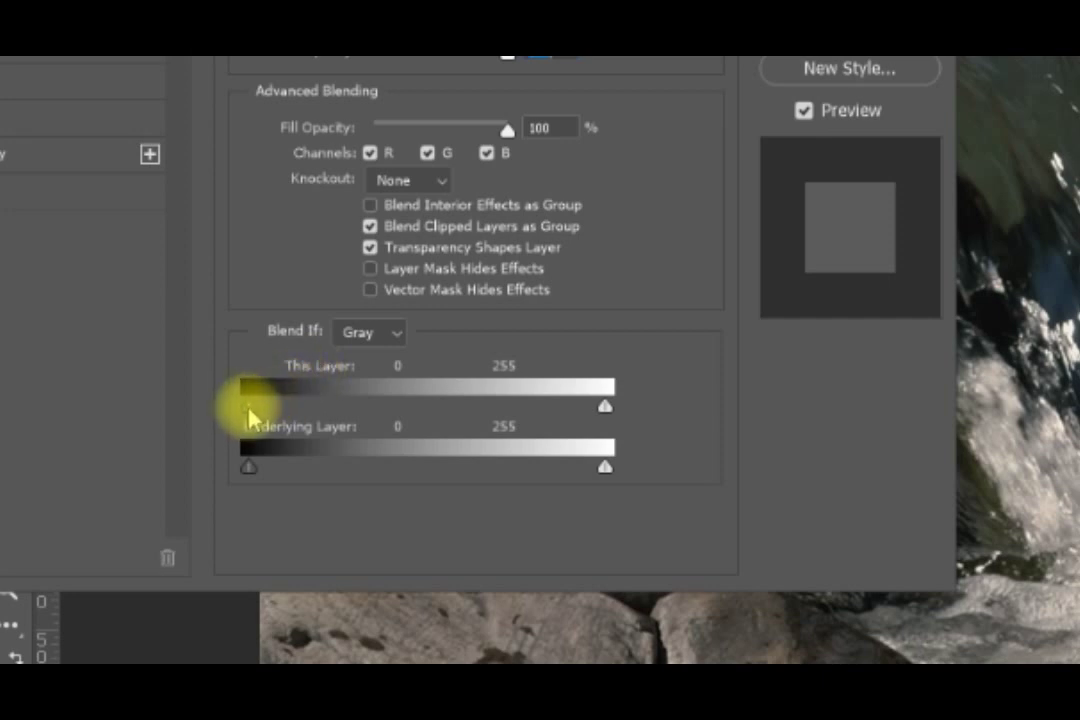
{"action": "left_click_drag", "start_coordinate": [250, 412], "coordinate": [317, 412]}
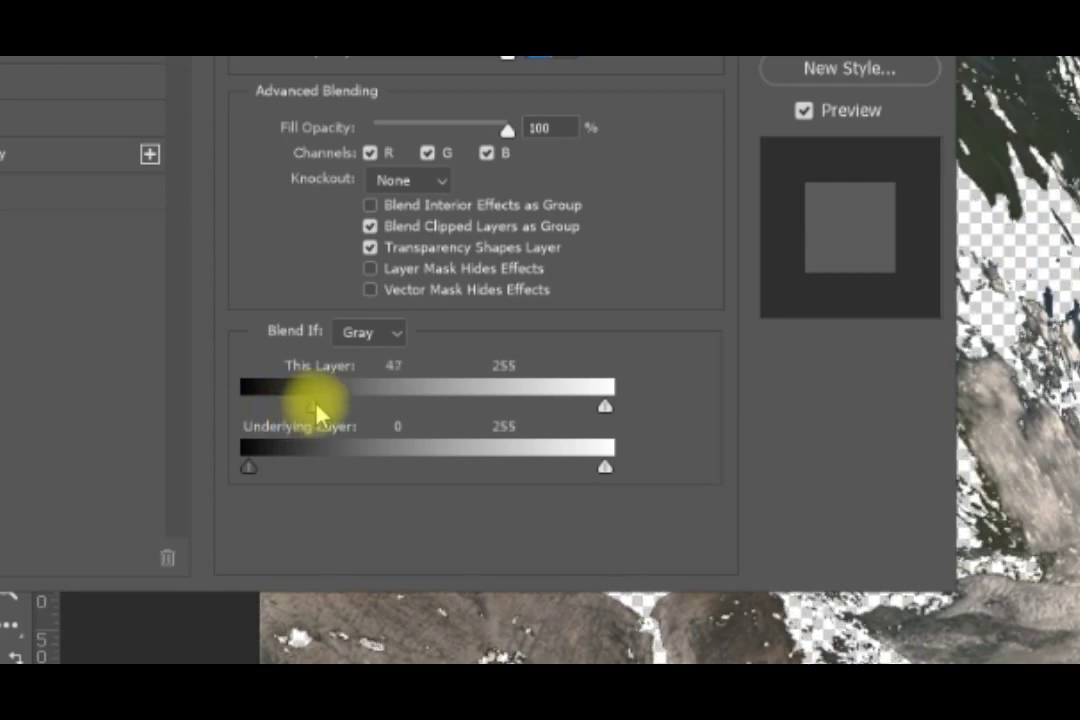
{"action": "left_click_drag", "start_coordinate": [317, 412], "coordinate": [328, 411]}
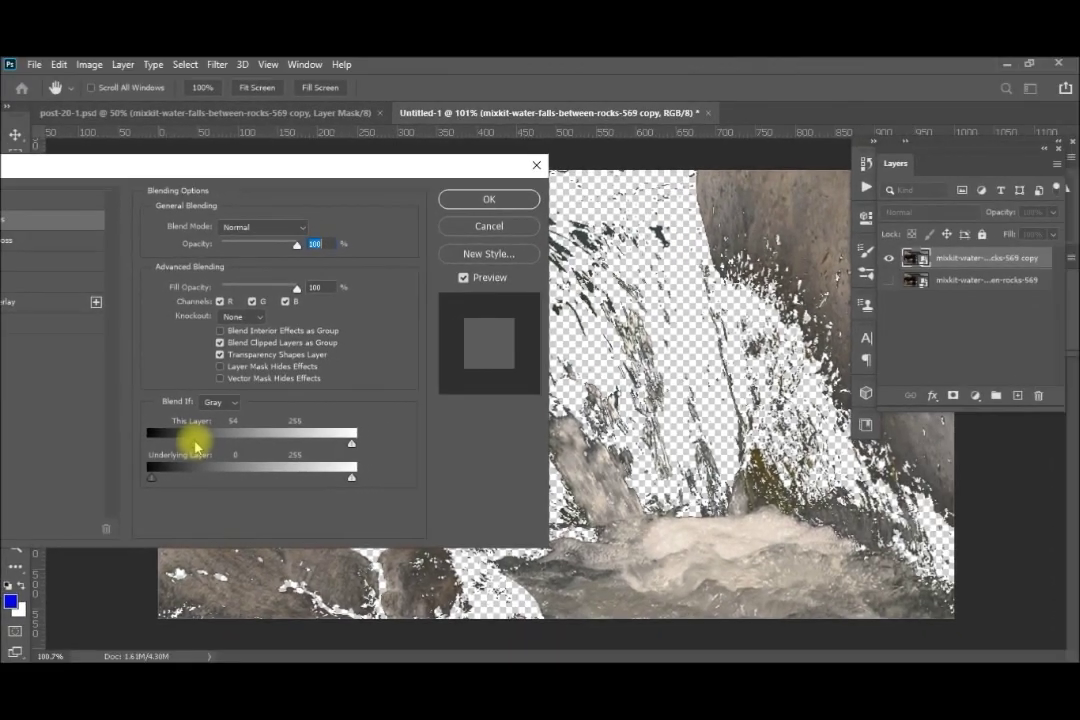
- Adjust the waterfall copy's This Layer black point to 56 and apply the blending options
{"action": "left_click_drag", "start_coordinate": [195, 446], "coordinate": [199, 447]}
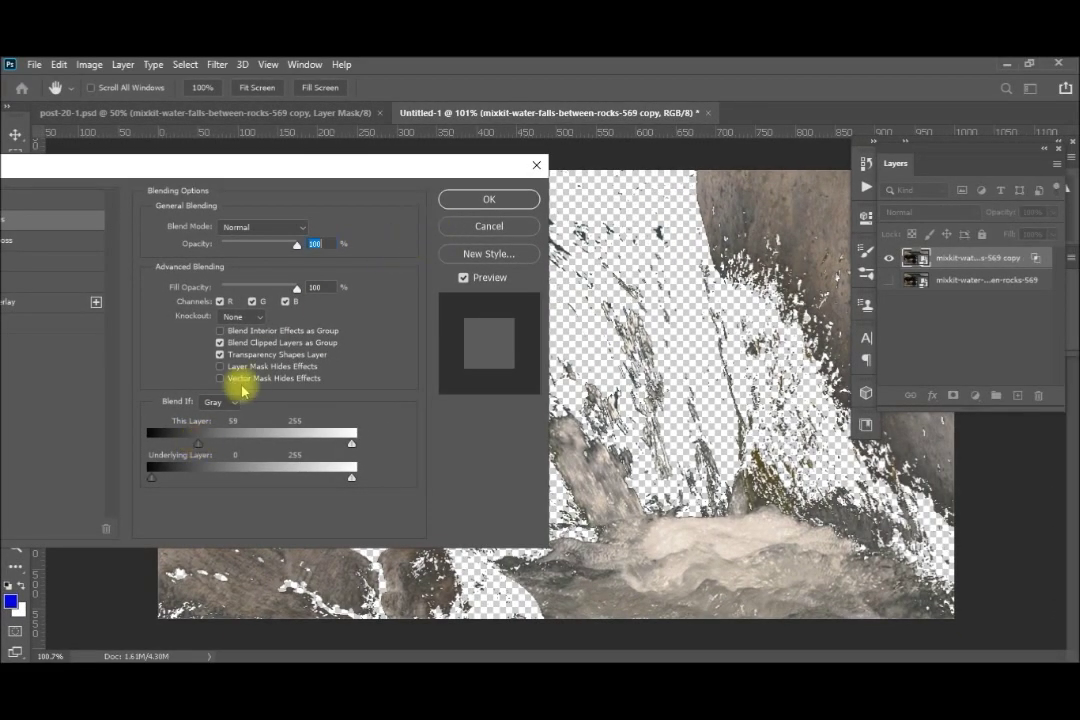
{"action": "mouse_move", "coordinate": [201, 444]}
{"action": "left_mouse_down"}
{"action": "mouse_move", "coordinate": [196, 452]}
{"action": "mouse_move", "coordinate": [196, 443]}
{"action": "left_mouse_up"}
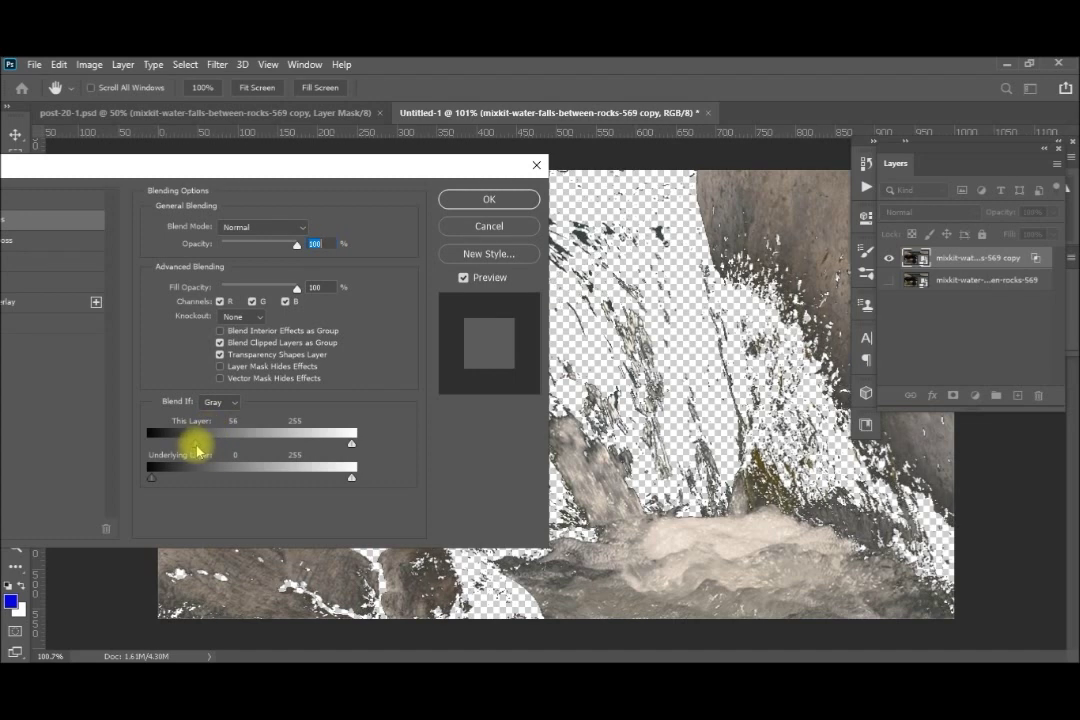
{"action": "left_click", "coordinate": [483, 200]}
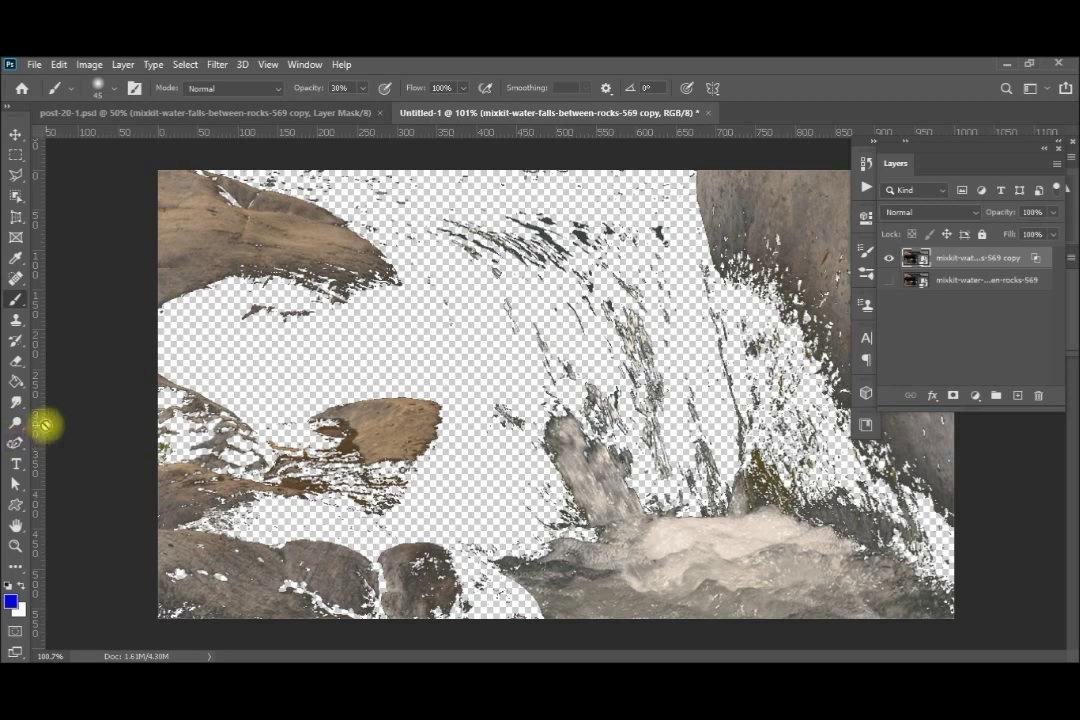
- Add the two-line text "Simple Ways" over the foaming water at the foot of the waterfall
{"action": "key", "text": "t"}
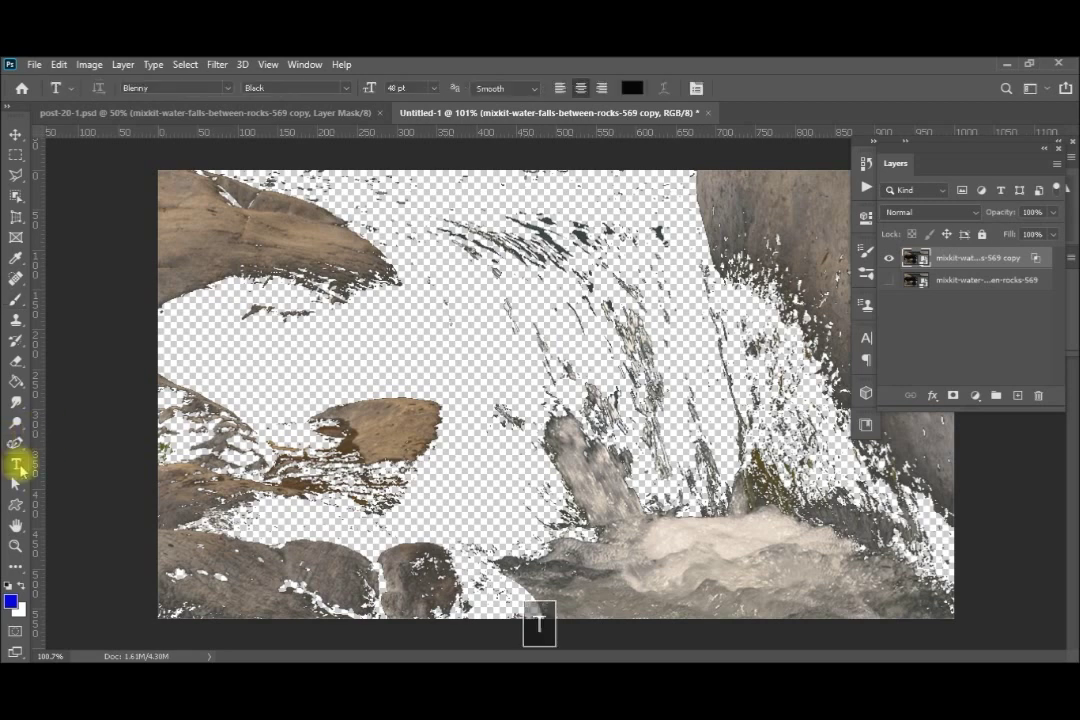
{"action": "left_click", "coordinate": [696, 548]}
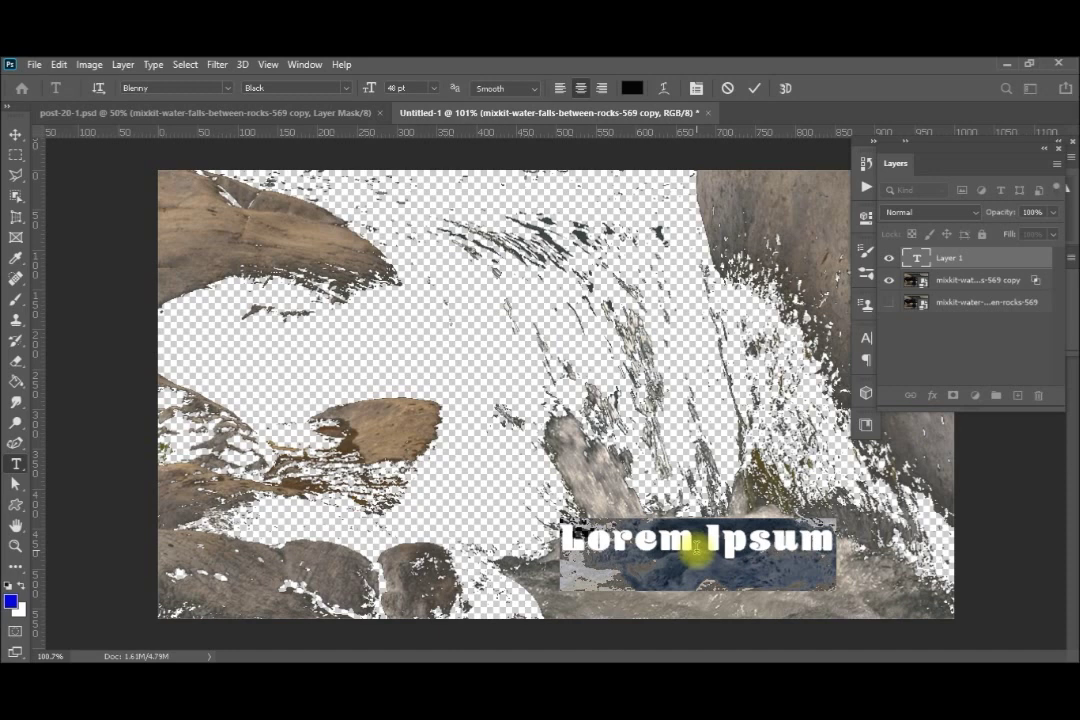
{"action": "type", "text": "Sim"}
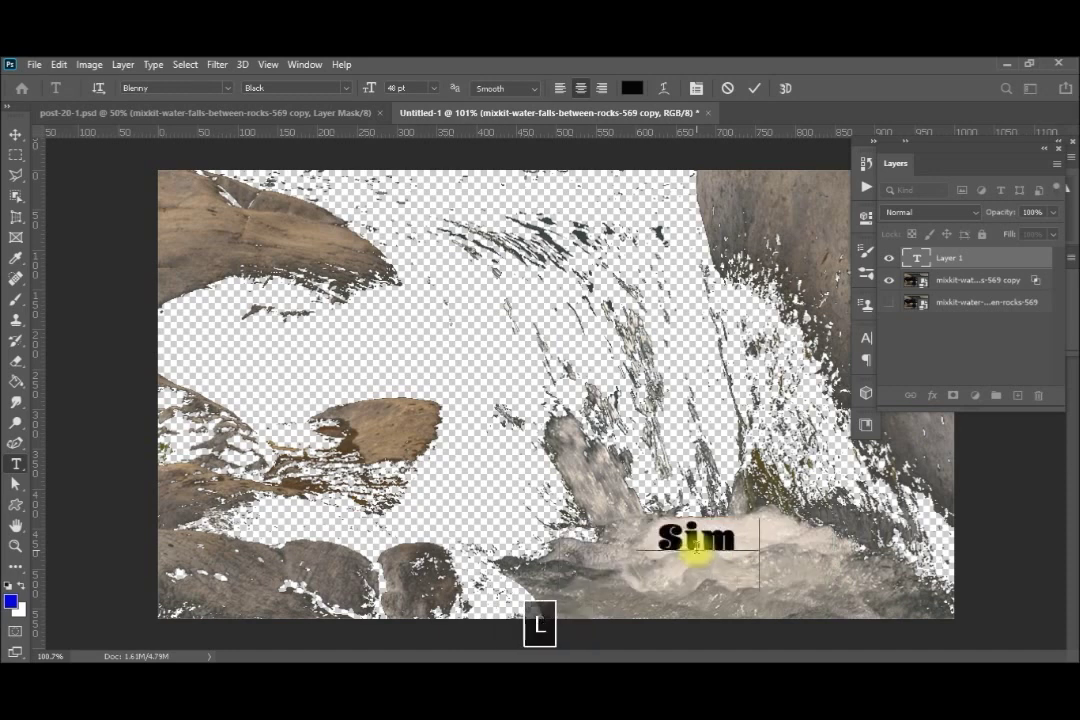
{"action": "type", "text": "ple"}
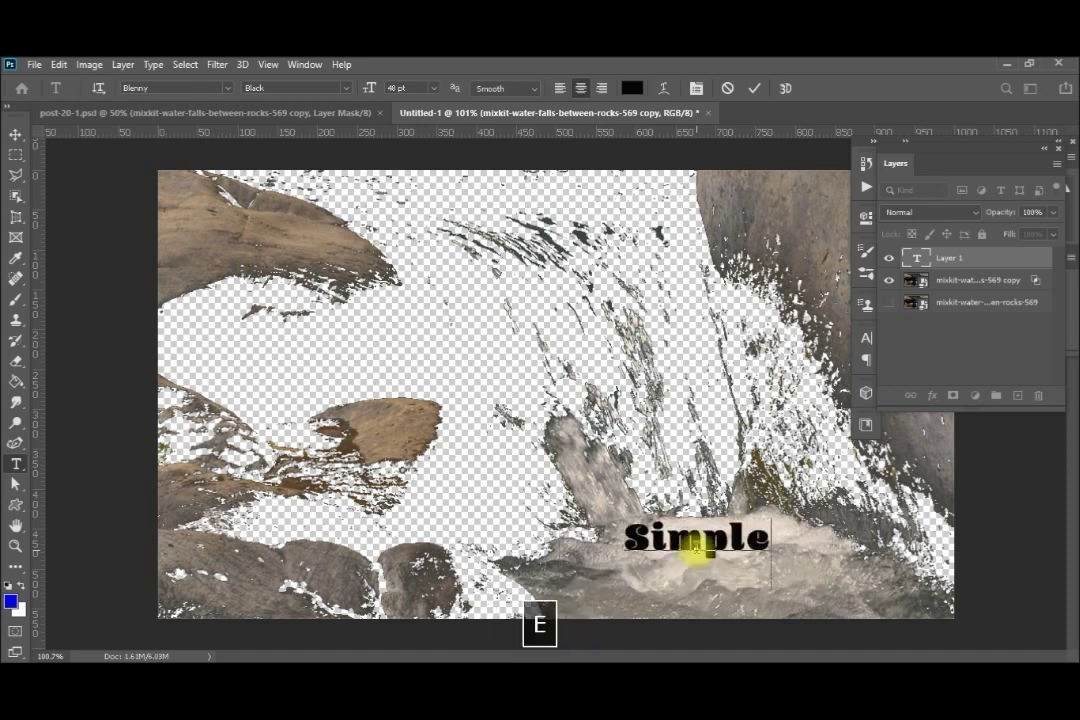
{"action": "key", "text": "Return"}
{"action": "type", "text": "Ways"}
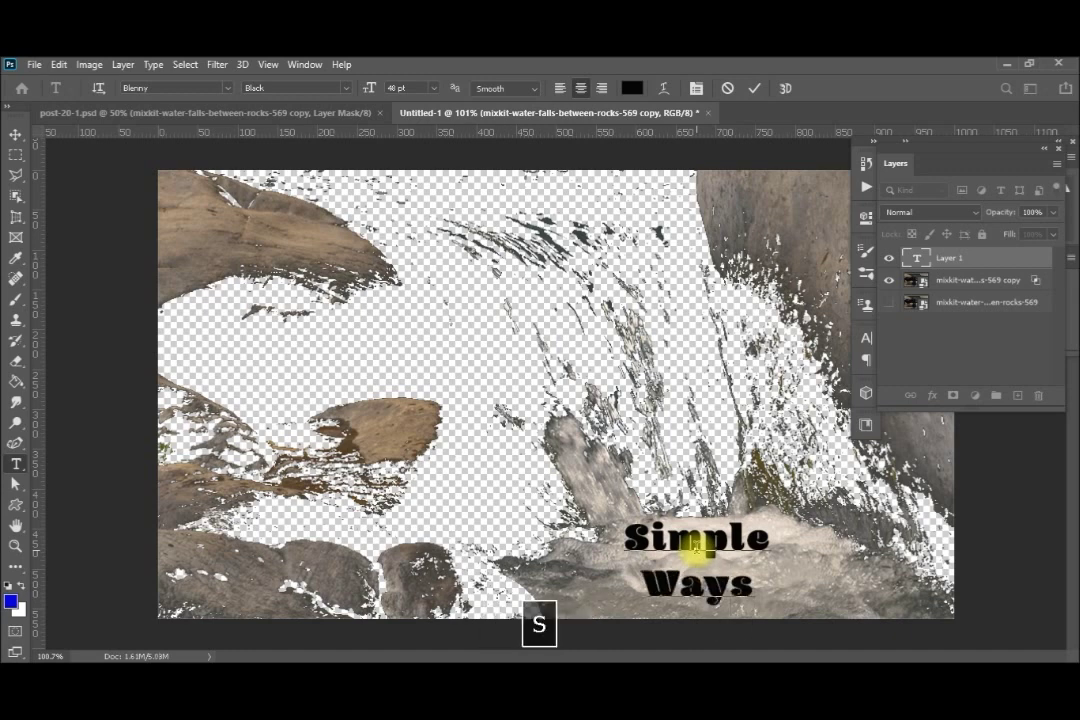
{"action": "key", "text": "ctrl+Return"}
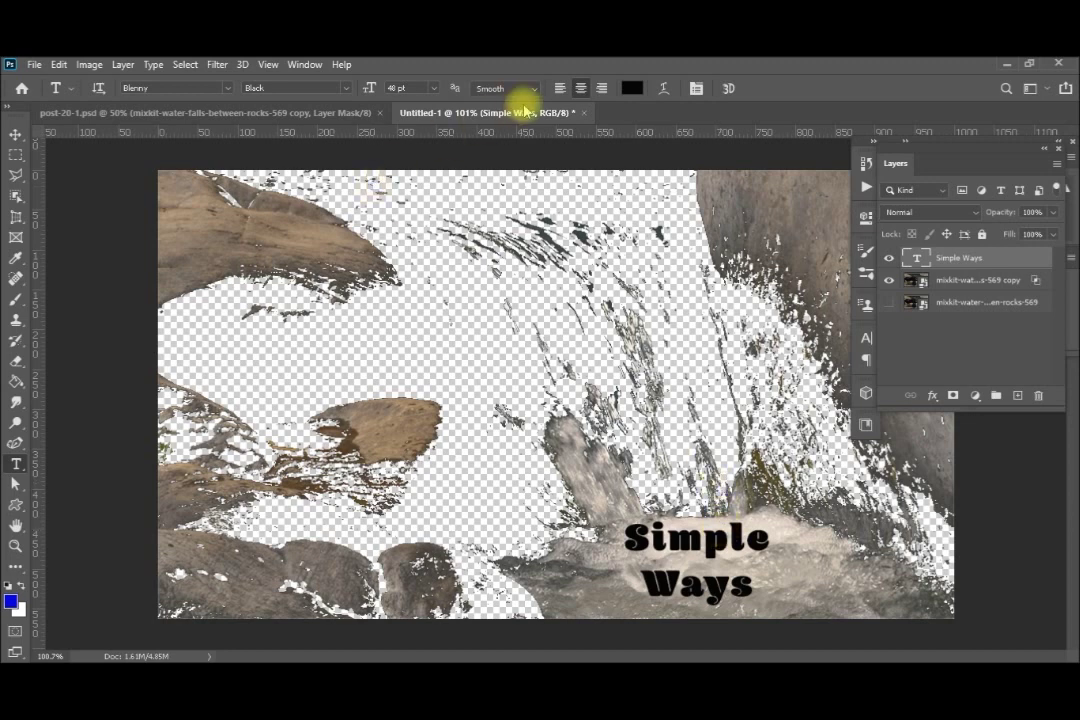
- Set the Simple Ways text color to red, #eb1200
{"action": "left_click", "coordinate": [633, 90]}
{"action": "left_click", "coordinate": [775, 316]}
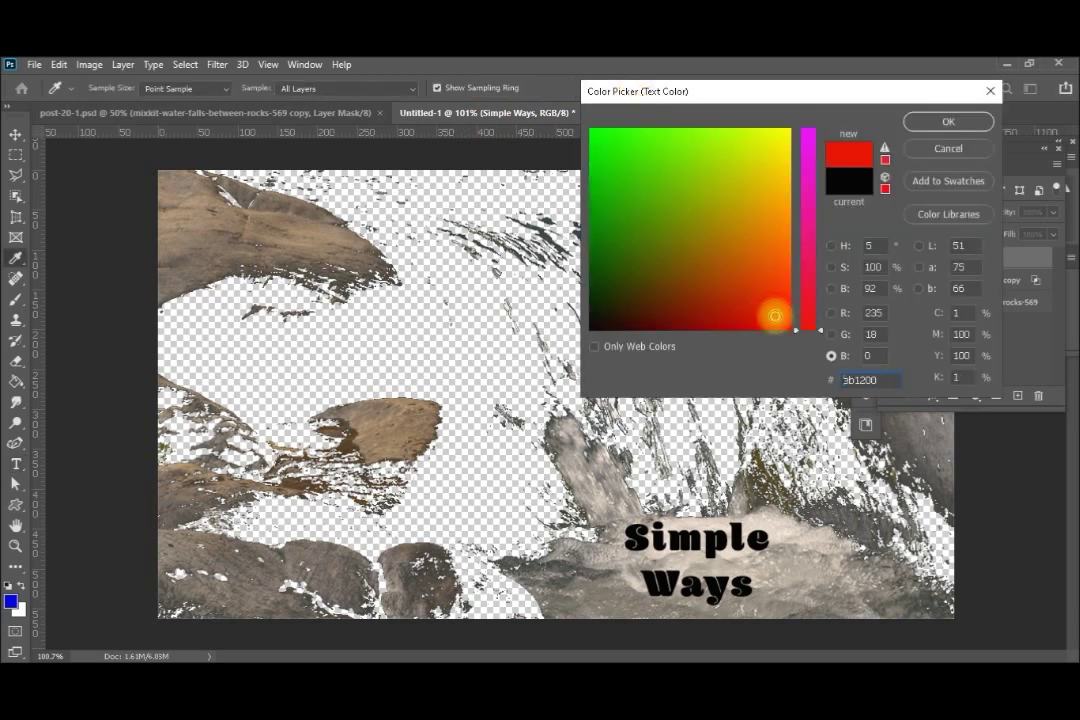
{"action": "left_click", "coordinate": [930, 128]}
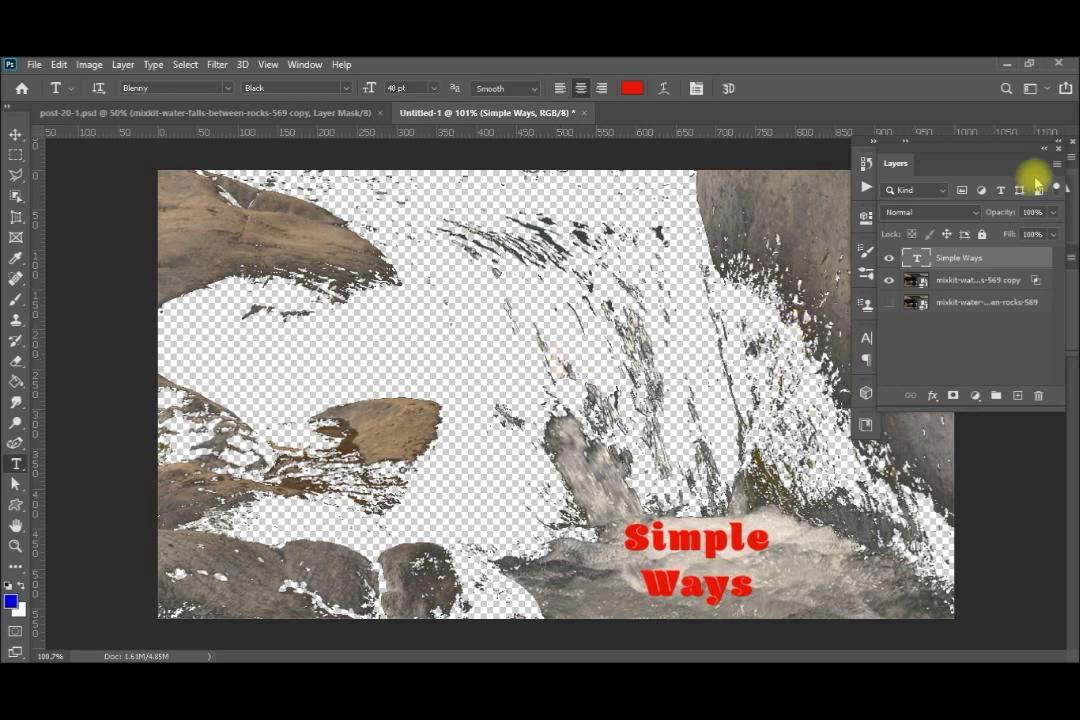
- Place the Simple Ways layer beneath the waterfall copy and, with the copy hidden, move the text down to the canvas's lower edge
{"action": "left_click", "coordinate": [968, 279]}
{"action": "left_click_drag", "start_coordinate": [968, 279], "coordinate": [971, 284]}
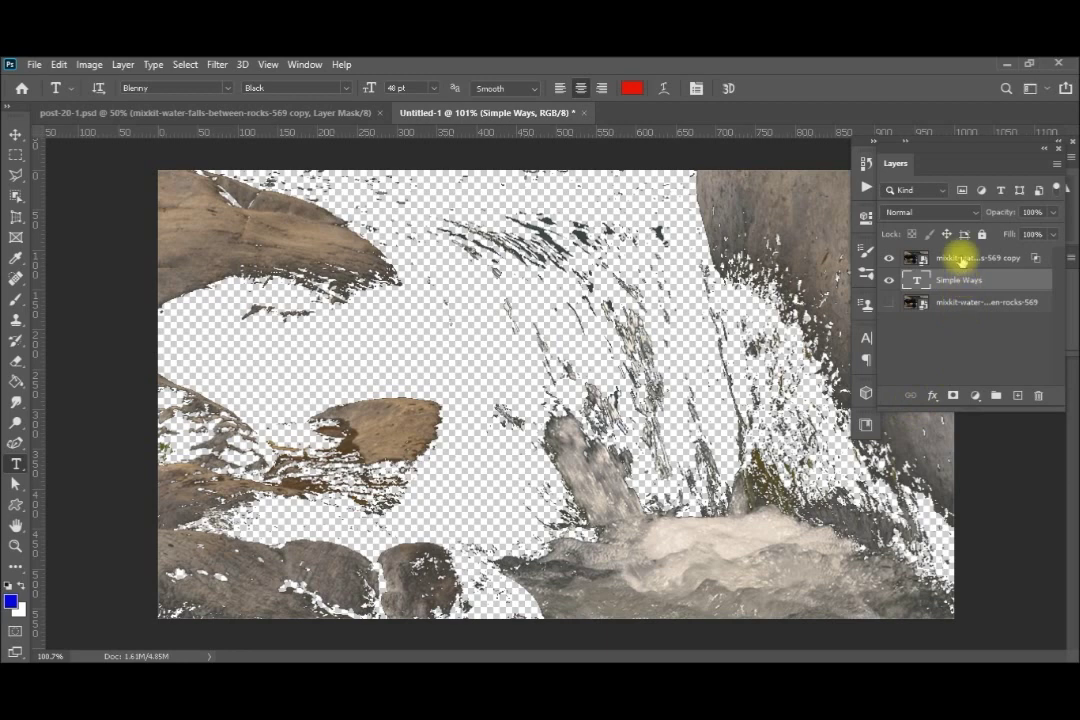
{"action": "left_click", "coordinate": [888, 259]}
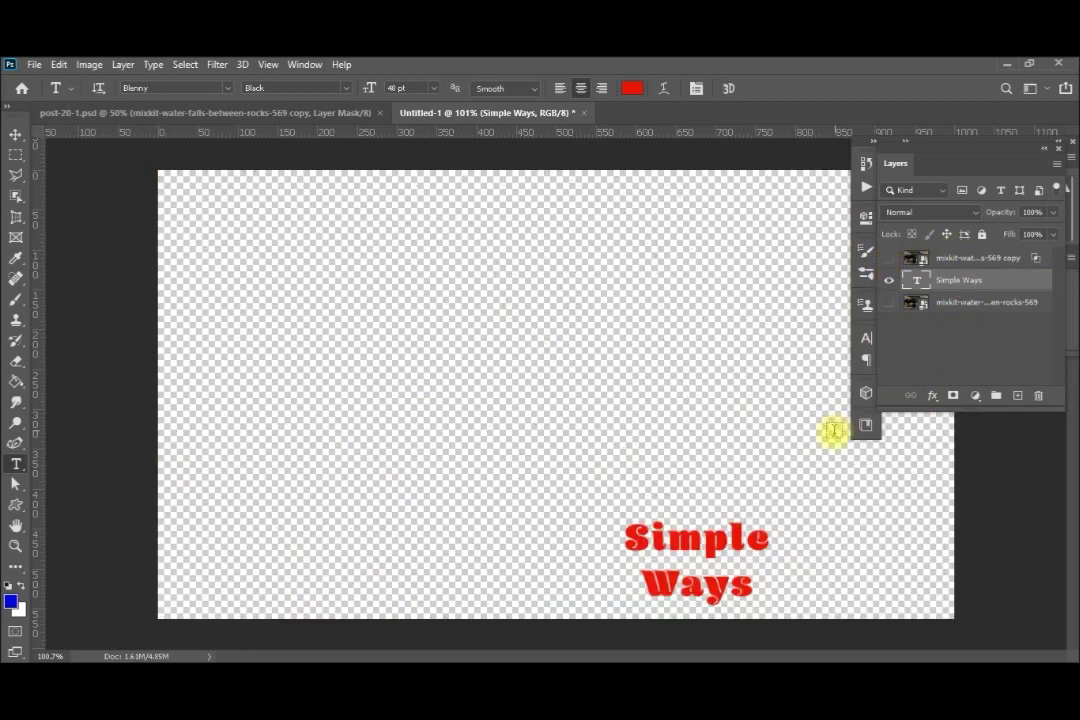
{"action": "key", "text": "v"}
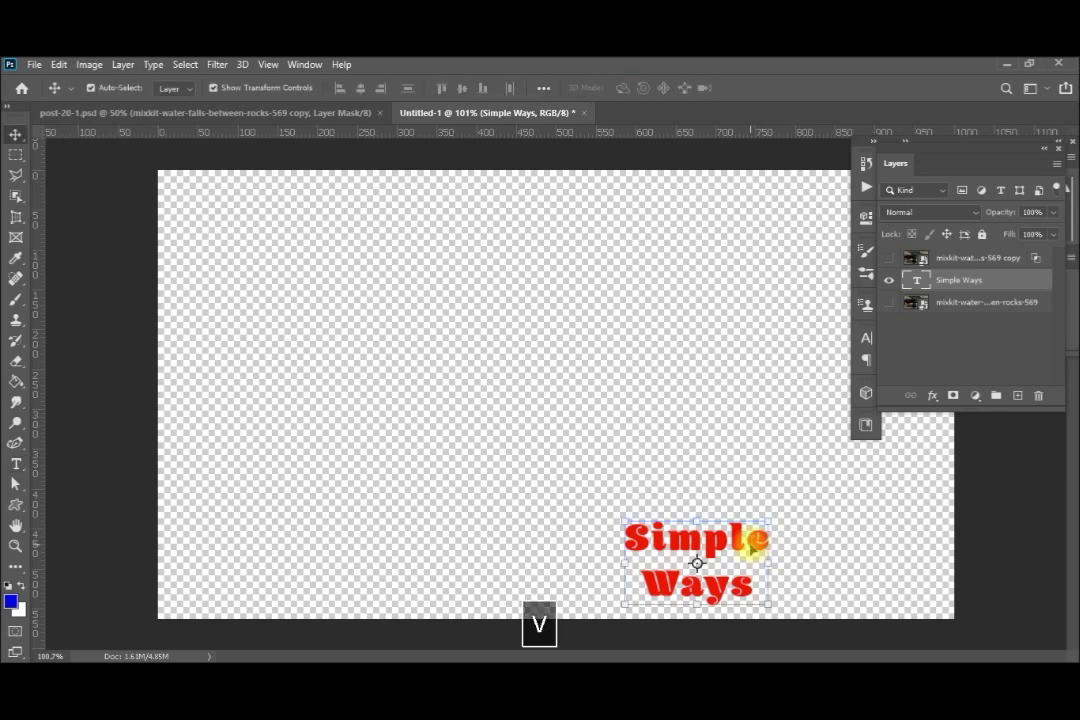
{"action": "left_click_drag", "start_coordinate": [734, 556], "coordinate": [737, 575]}
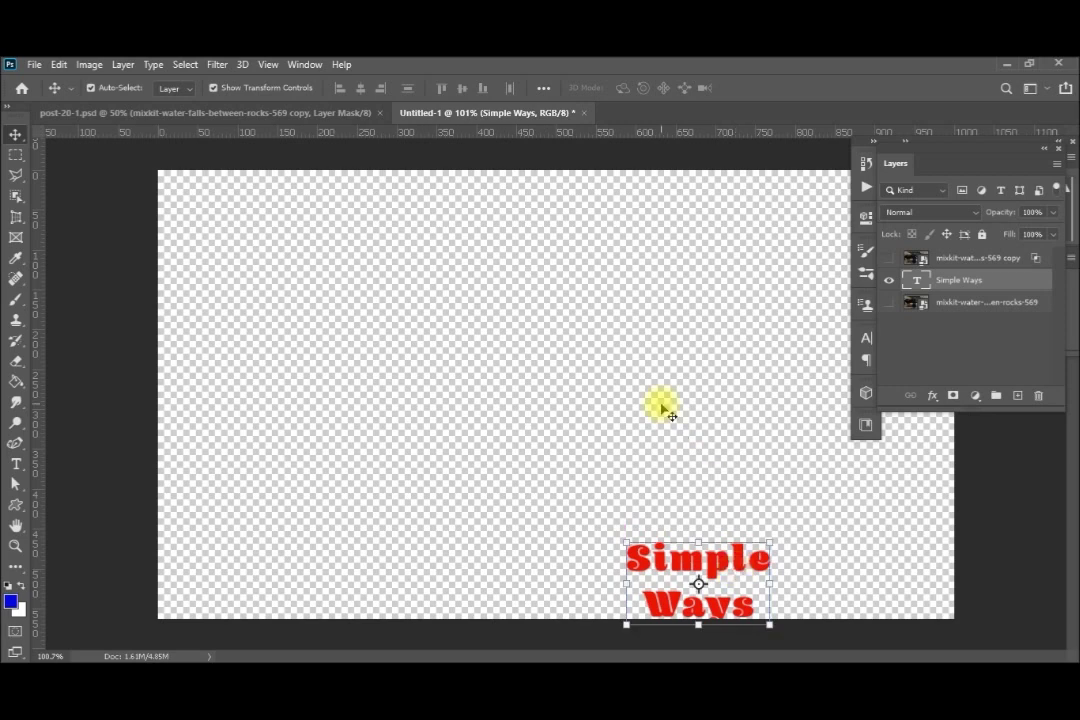
- Make both waterfall layers visible and create a video timeline for the document
{"action": "left_click", "coordinate": [305, 65]}
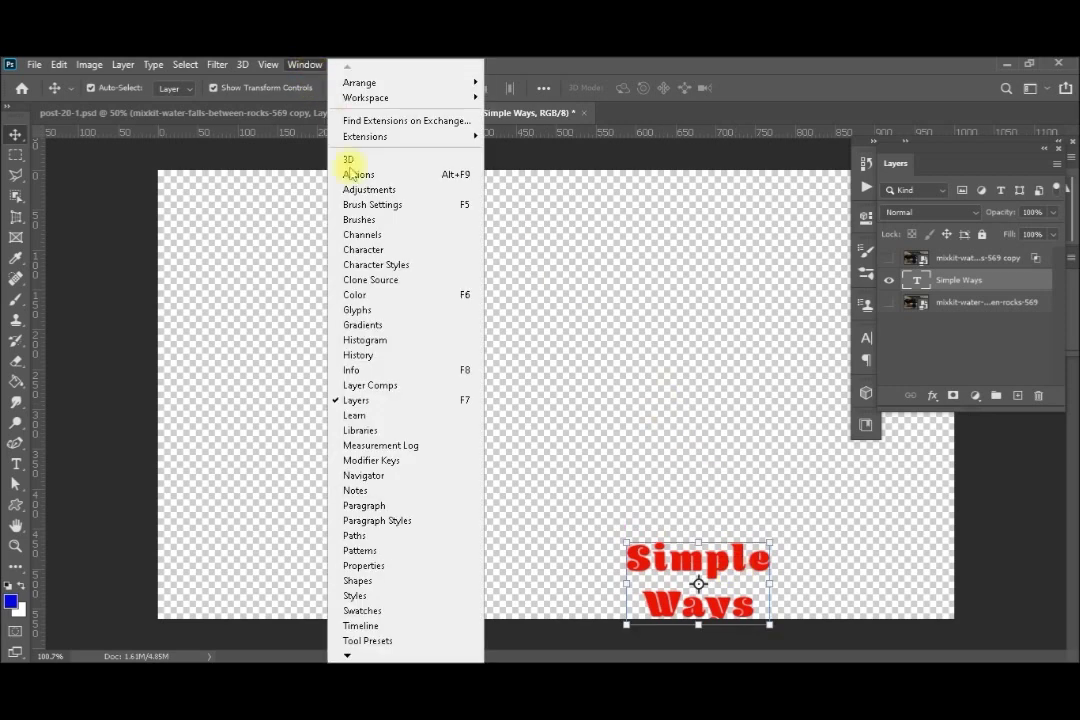
{"action": "left_click", "coordinate": [415, 624]}
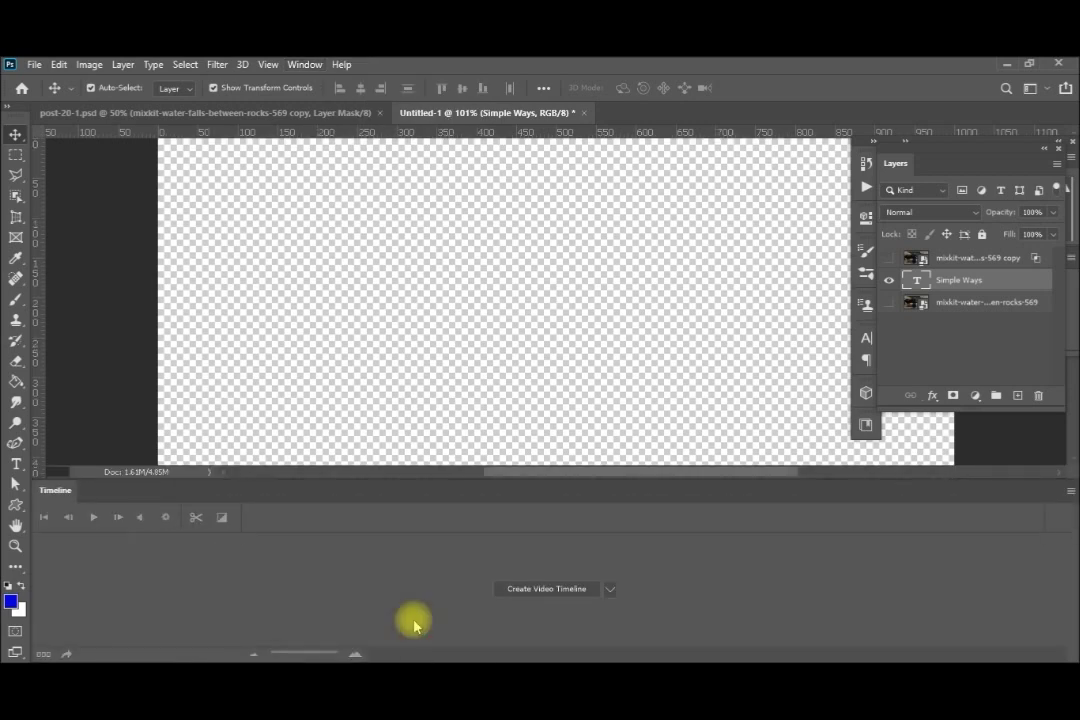
{"action": "key", "text": "ctrl+alt+minus"}
{"action": "key", "text": "ctrl+alt+minus"}
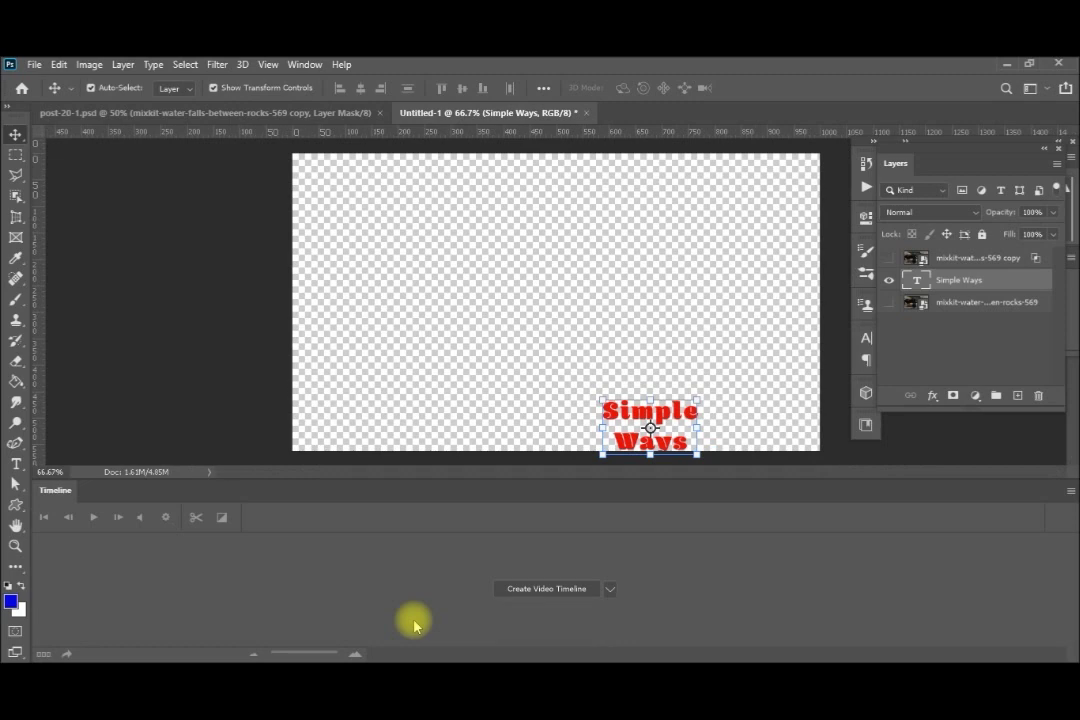
{"action": "left_click_drag", "start_coordinate": [888, 259], "coordinate": [888, 309]}
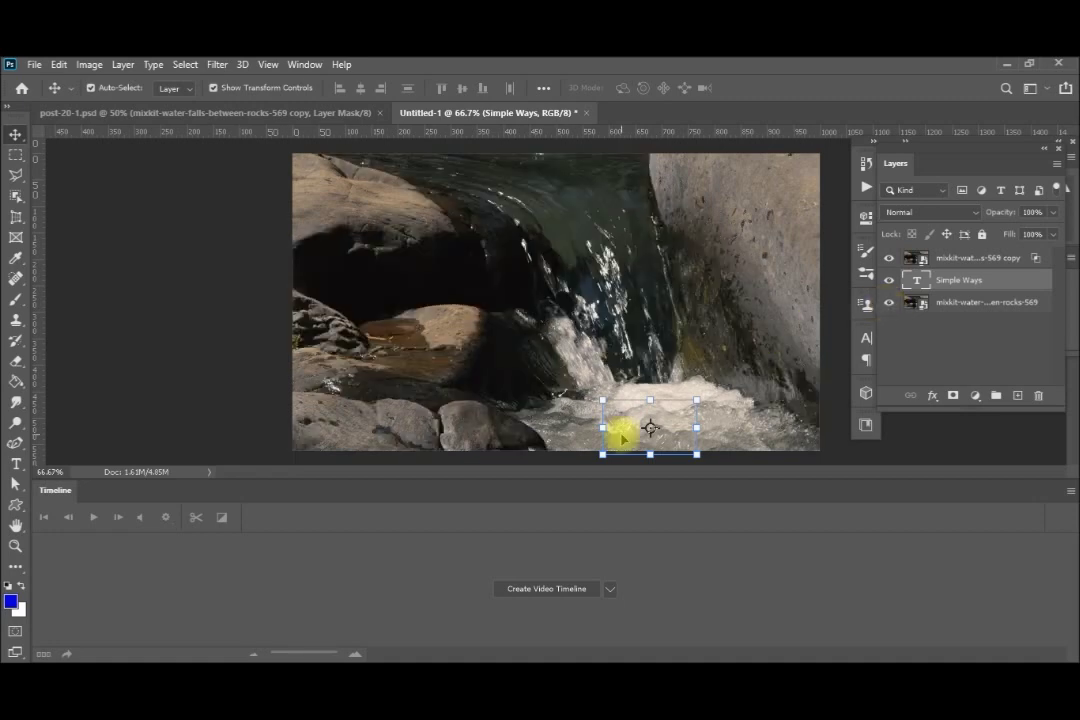
{"action": "left_click", "coordinate": [530, 589]}
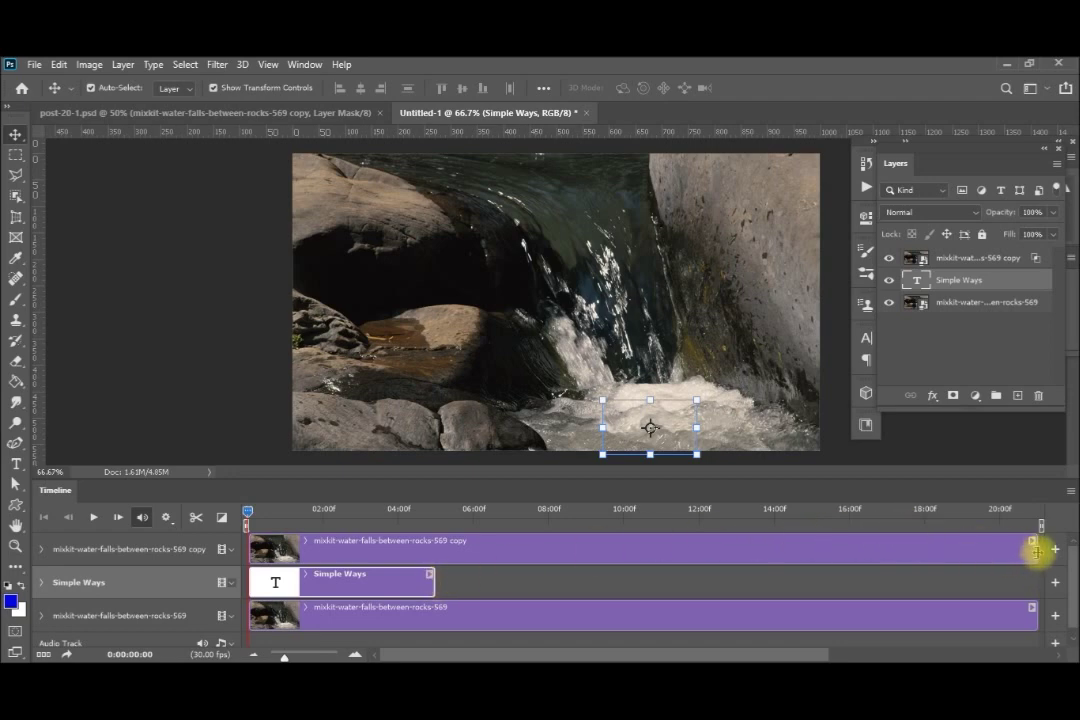
- Trim the waterfall copy clip and the original waterfall clip to end together with the Simple Ways clip
{"action": "left_click_drag", "start_coordinate": [1035, 551], "coordinate": [439, 552]}
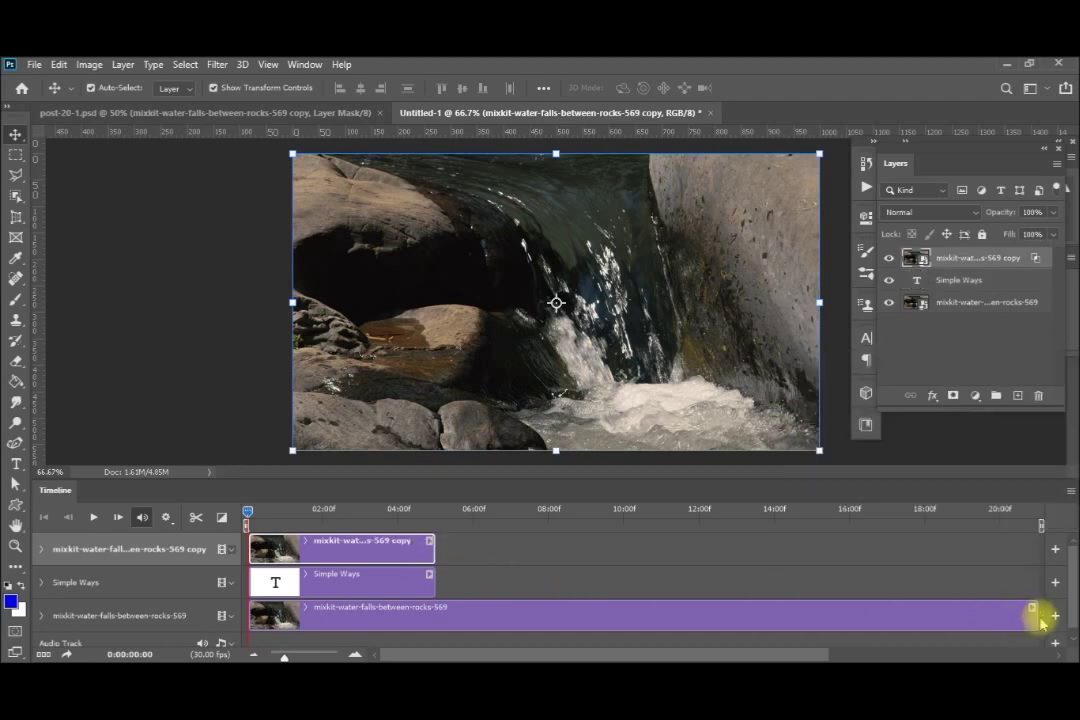
{"action": "left_click_drag", "start_coordinate": [1036, 615], "coordinate": [440, 615]}
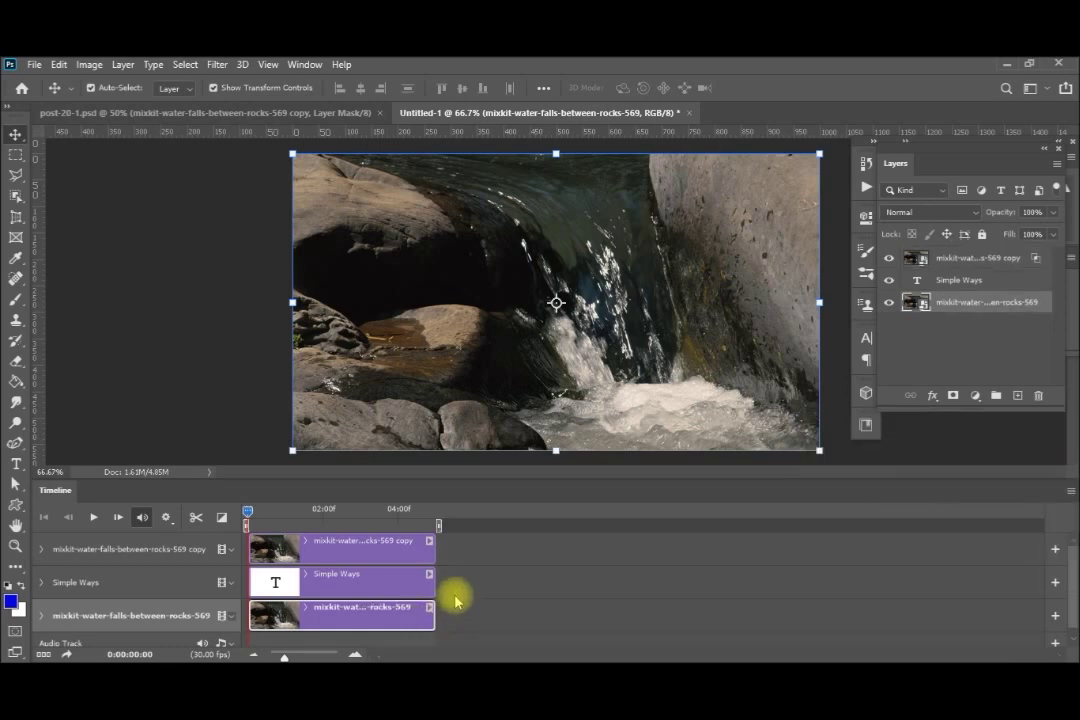
- Expand the Simple Ways track and enable a Transform keyframe at 0:00:00:00
{"action": "left_click", "coordinate": [157, 580]}
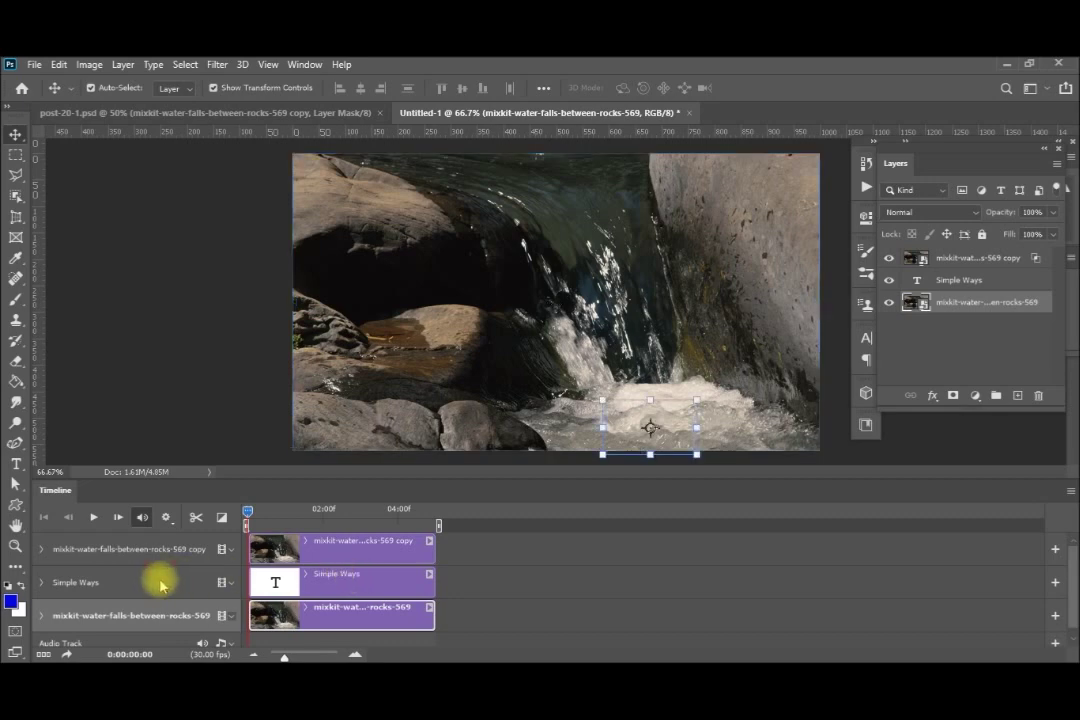
{"action": "left_click", "coordinate": [41, 583]}
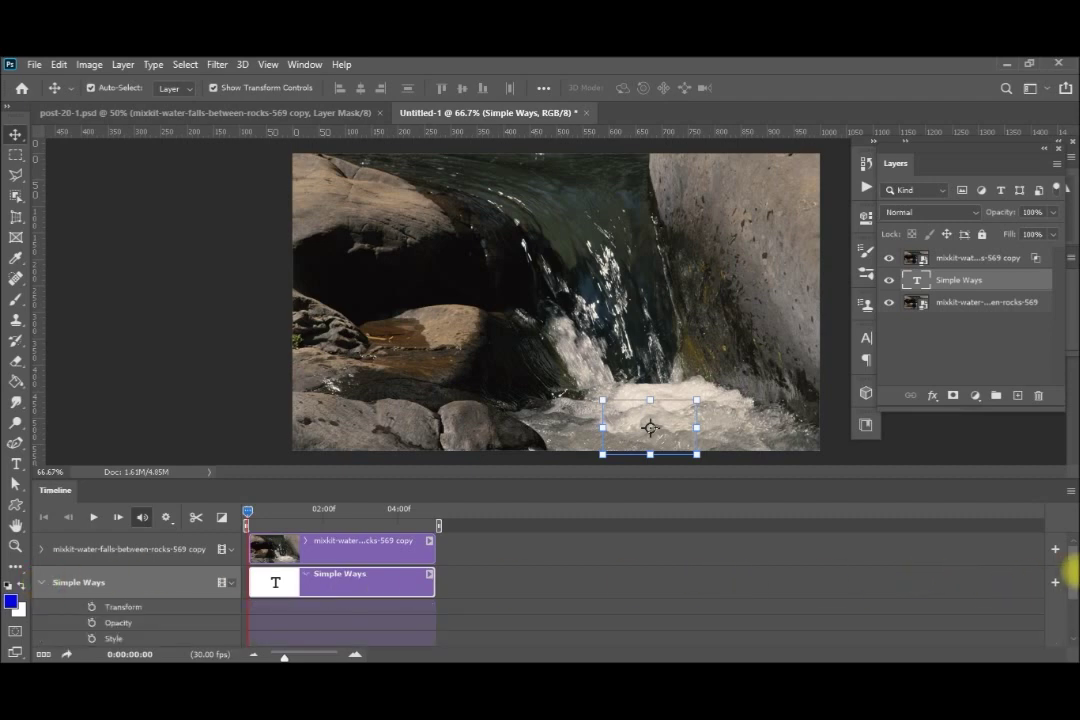
{"action": "scroll", "coordinate": [1066, 572], "scroll_direction": "down", "scroll_amount": 2}
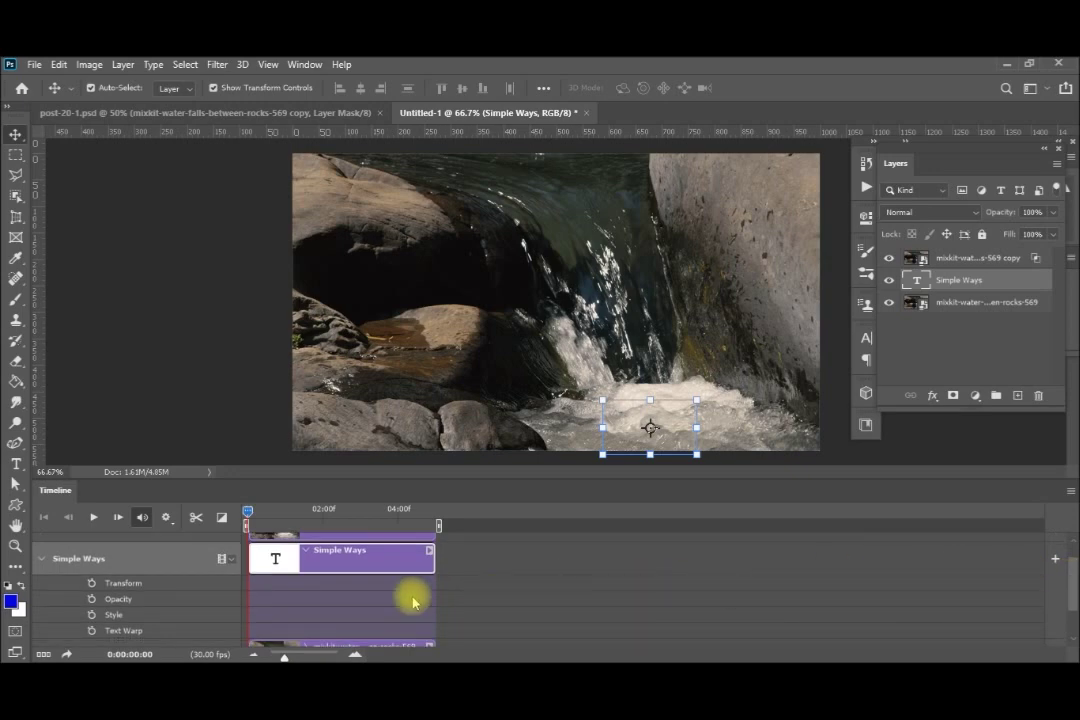
{"action": "left_click", "coordinate": [306, 550]}
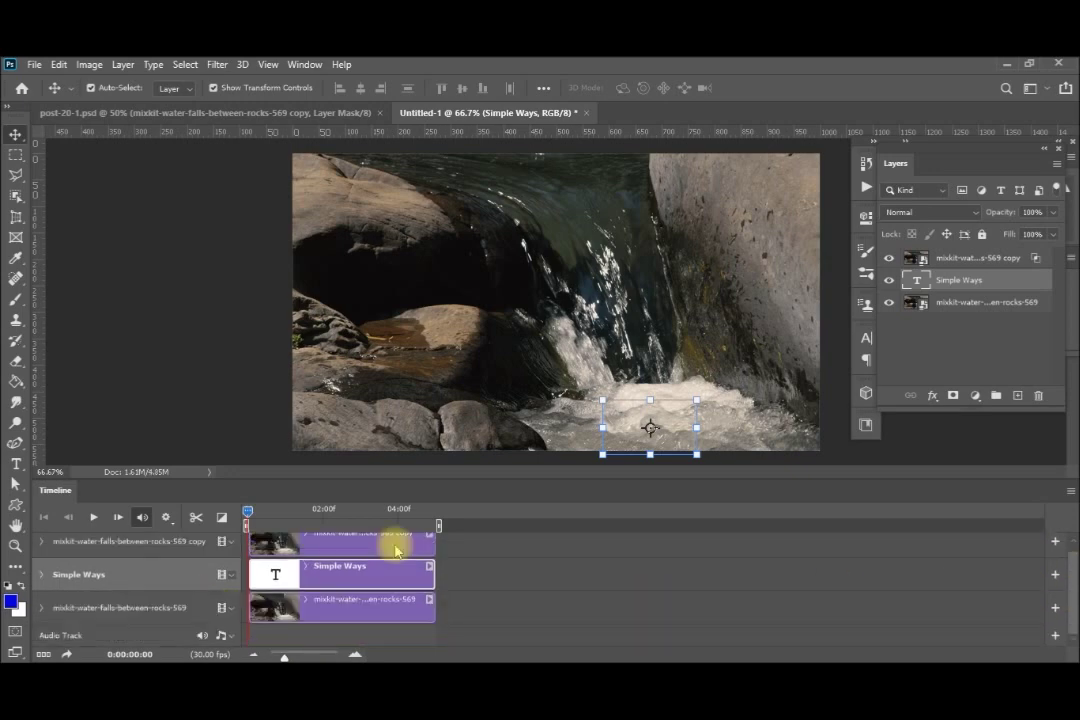
{"action": "left_click", "coordinate": [41, 576]}
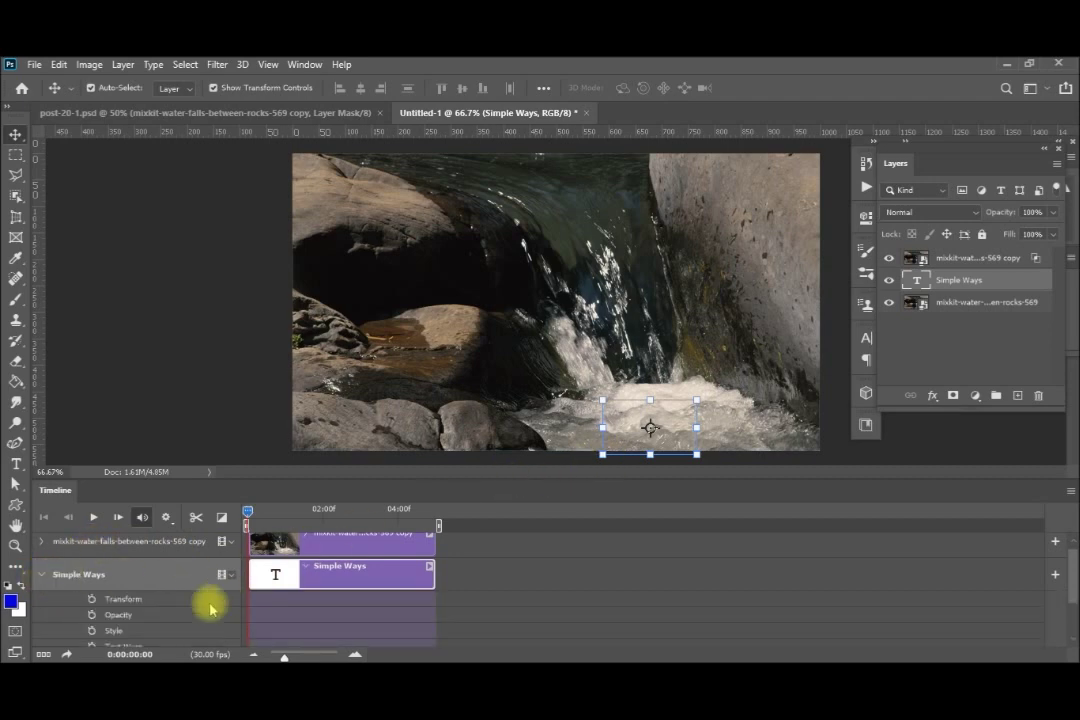
{"action": "left_click", "coordinate": [92, 600]}
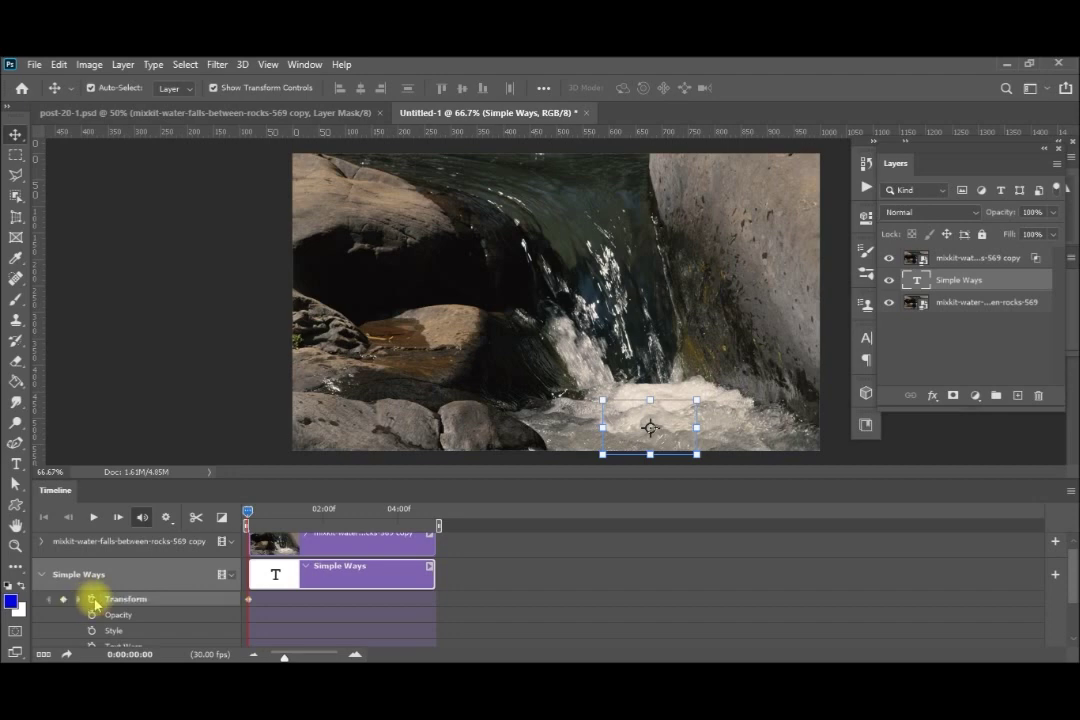
- At 0:00:04:29, move the Simple Ways text straight up to the upper part of the waterfall to keyframe its end position
{"action": "left_click", "coordinate": [250, 513]}
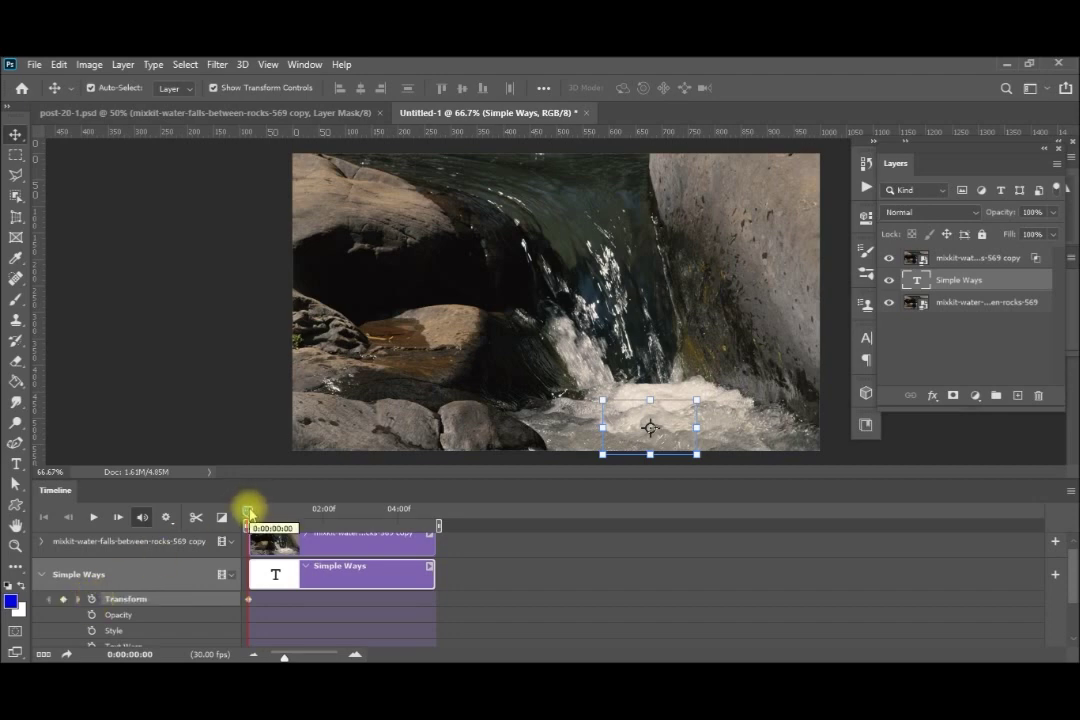
{"action": "left_click_drag", "start_coordinate": [250, 513], "coordinate": [436, 518]}
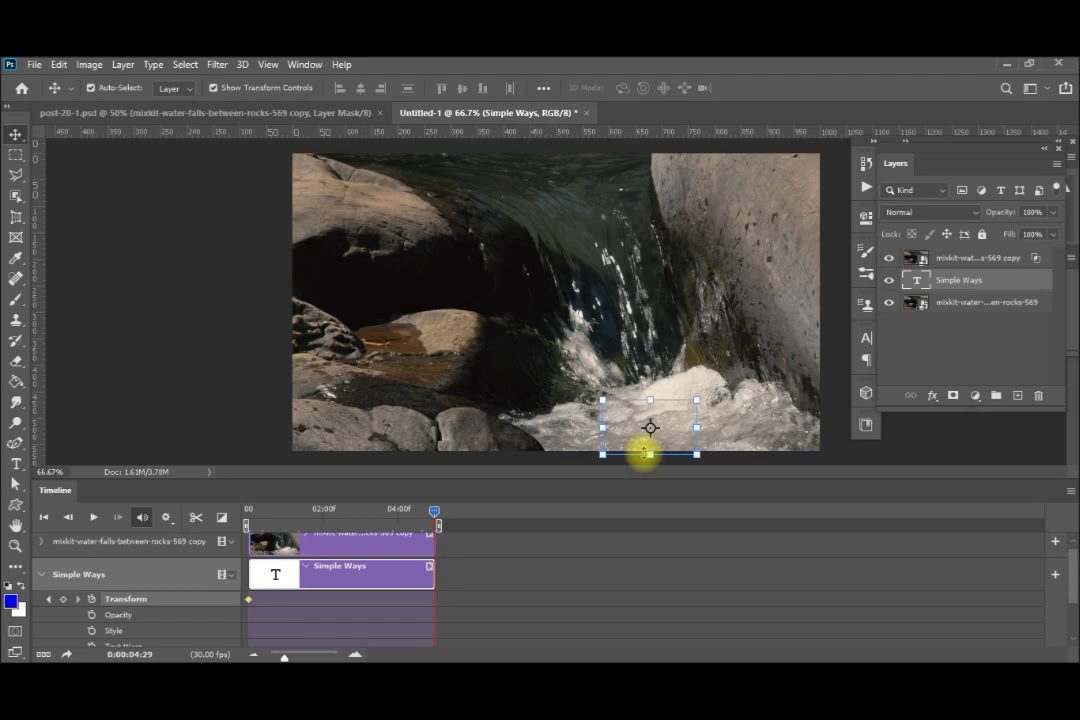
{"action": "key", "text": "shift+Up"}
{"action": "key", "text": "shift+Up"}
{"action": "key", "text": "shift+Up"}
{"action": "key", "text": "shift+Up"}
{"action": "key", "text": "shift+Up"}
{"action": "key", "text": "shift+Up"}
{"action": "key", "text": "shift+Up"}
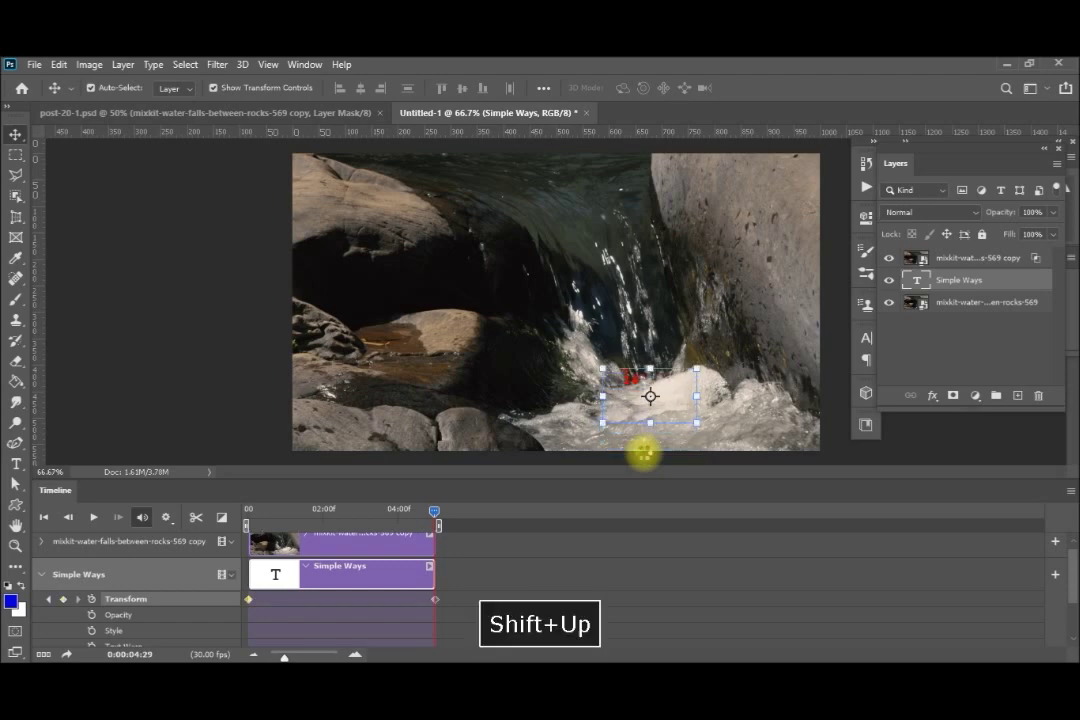
{"action": "key", "text": "shift+Up"}
{"action": "key", "text": "shift+Up"}
{"action": "key", "text": "shift+Up"}
{"action": "key", "text": "shift+Up"}
{"action": "key", "text": "shift+Up"}
{"action": "key", "text": "shift+Up"}
{"action": "key", "text": "shift+Up"}
{"action": "key", "text": "shift+Up"}
{"action": "key", "text": "shift+Up"}
{"action": "key", "text": "shift+Up"}
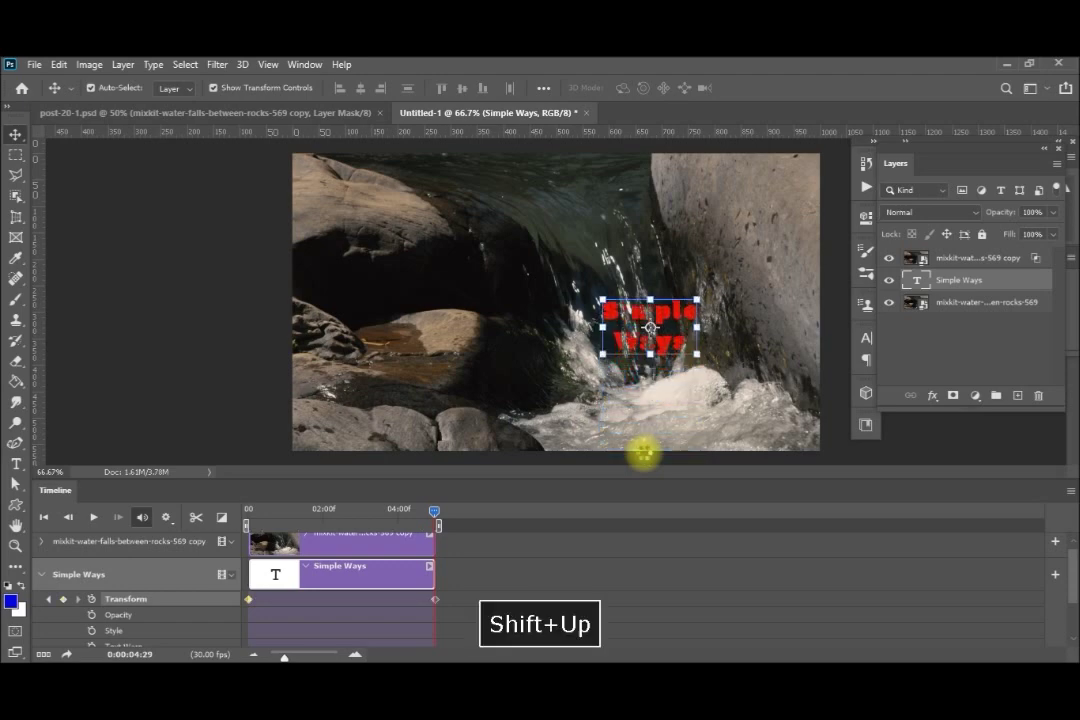
{"action": "key", "text": "shift+Up"}
{"action": "key", "text": "shift+Up"}
{"action": "key", "text": "shift+Up"}
{"action": "key", "text": "shift+Up"}
{"action": "key", "text": "shift+Up"}
{"action": "key", "text": "shift+Up"}
{"action": "key", "text": "shift+Up"}
{"action": "key", "text": "shift+Up"}
{"action": "key", "text": "shift+Up"}
{"action": "key", "text": "shift+Up"}
{"action": "key", "text": "shift+Up"}
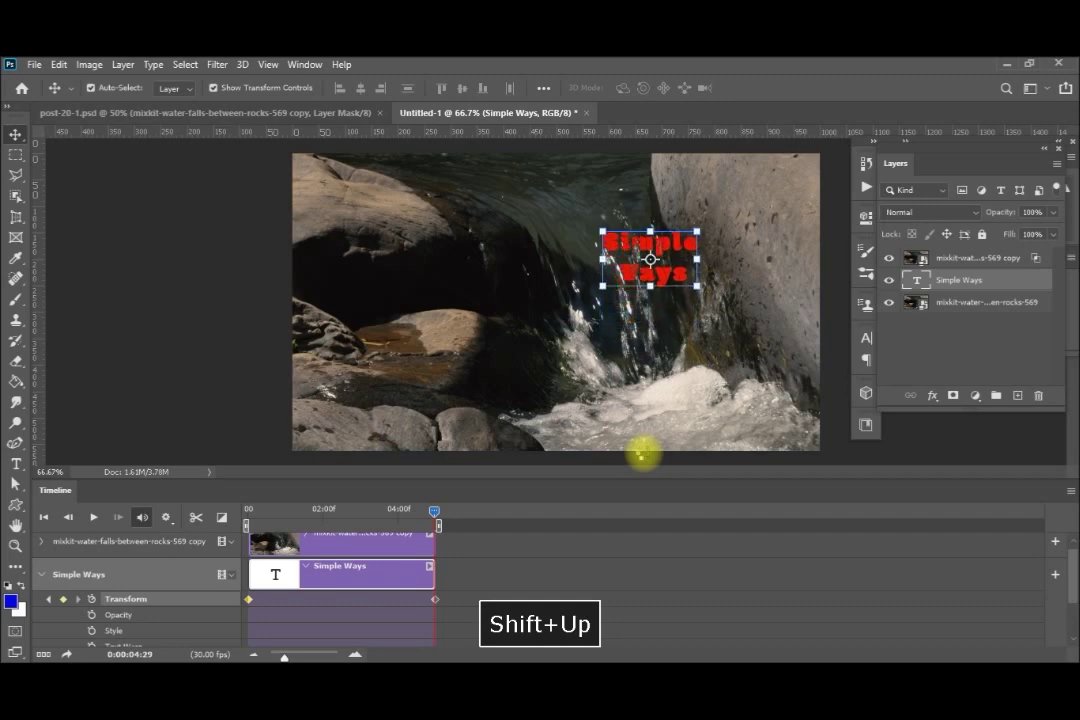
{"action": "key", "text": "shift+Up"}
{"action": "key", "text": "shift+Down"}
{"action": "key", "text": "shift+Up"}
{"action": "key", "text": "shift+Up"}
{"action": "key", "text": "shift+Down"}
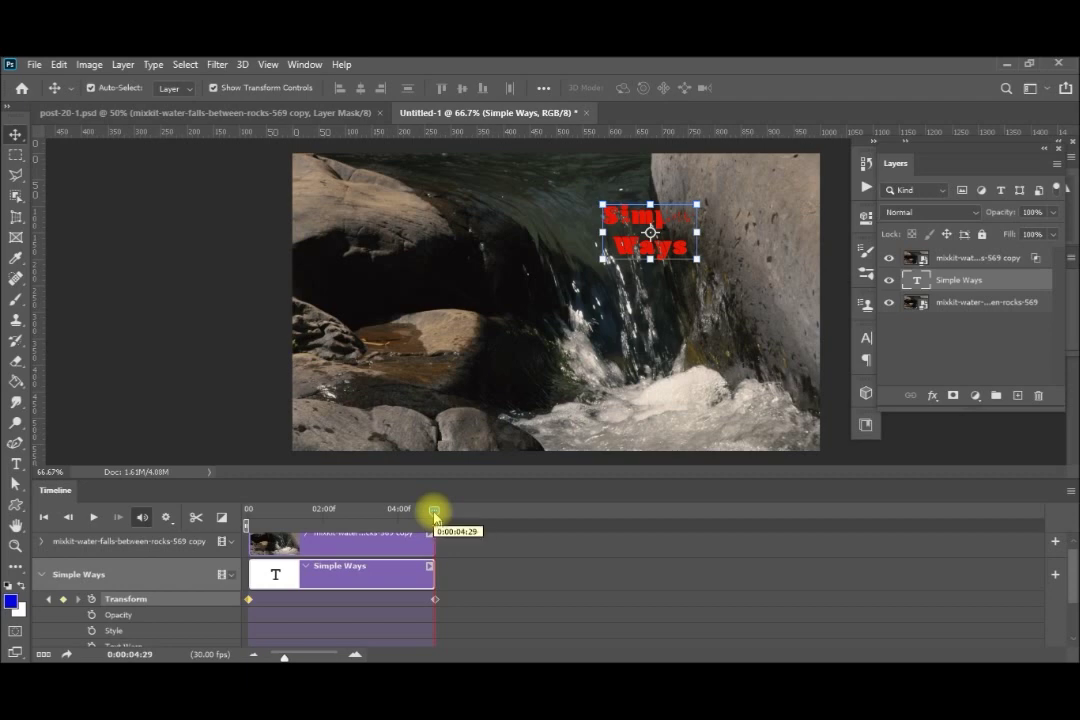
- Enable a Style keyframe on the Simple Ways track at 0:00:01:25
{"action": "left_click_drag", "start_coordinate": [434, 513], "coordinate": [351, 514]}
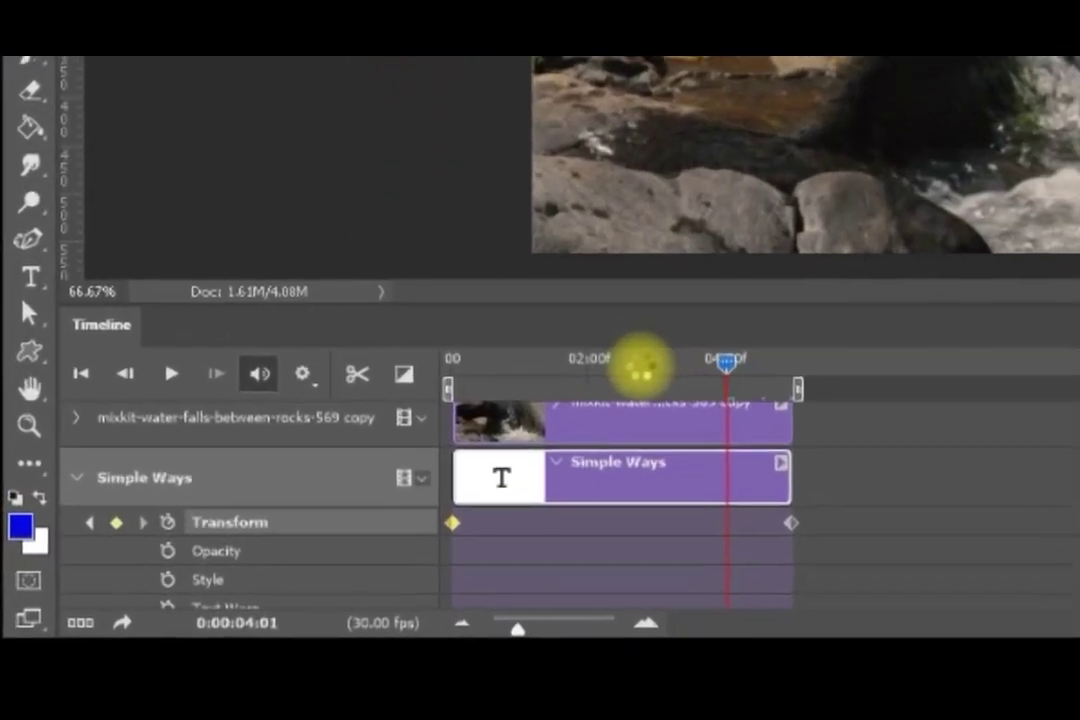
{"action": "left_click_drag", "start_coordinate": [640, 368], "coordinate": [576, 373]}
{"action": "left_click_drag", "start_coordinate": [640, 335], "coordinate": [635, 336]}
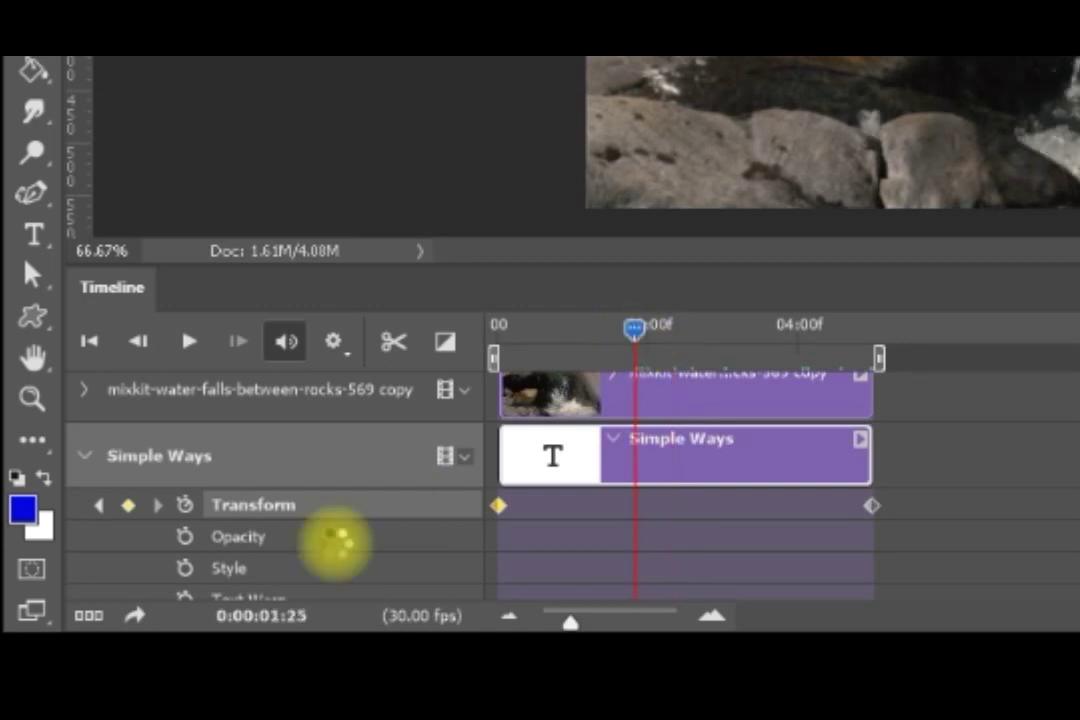
{"action": "left_click", "coordinate": [184, 568]}
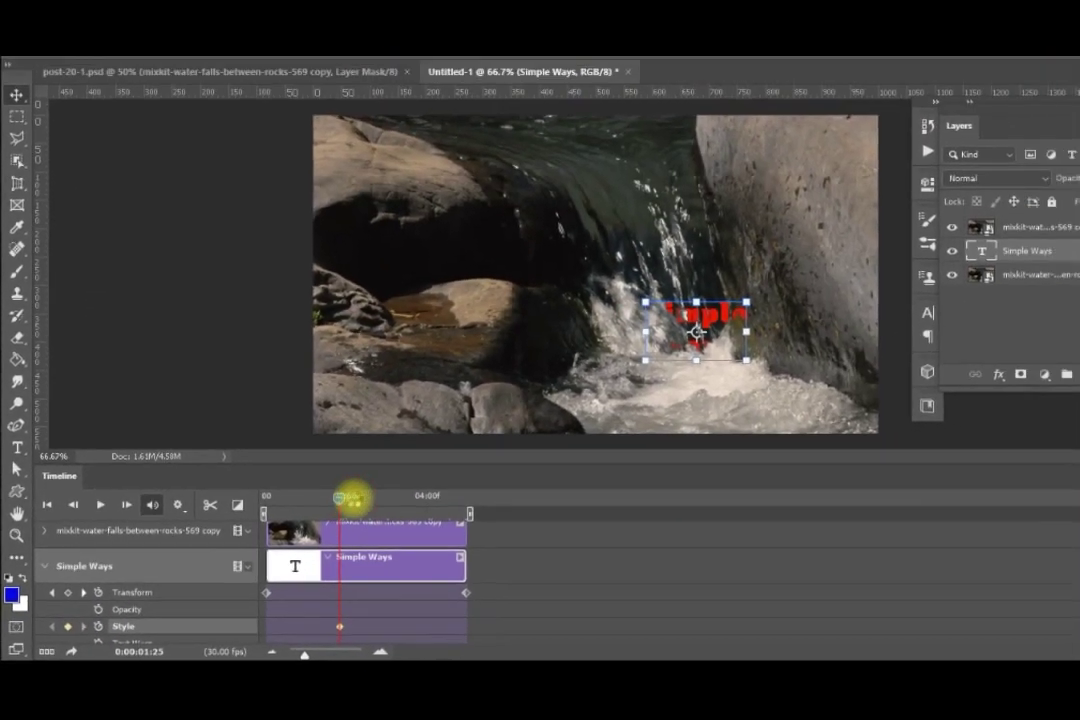
- At 0:00:04:29, add an Outer Glow effect to the Simple Ways text with the yellow glow colour ffff27
{"action": "left_click_drag", "start_coordinate": [420, 453], "coordinate": [562, 454]}
{"action": "left_click_drag", "start_coordinate": [428, 512], "coordinate": [438, 514]}
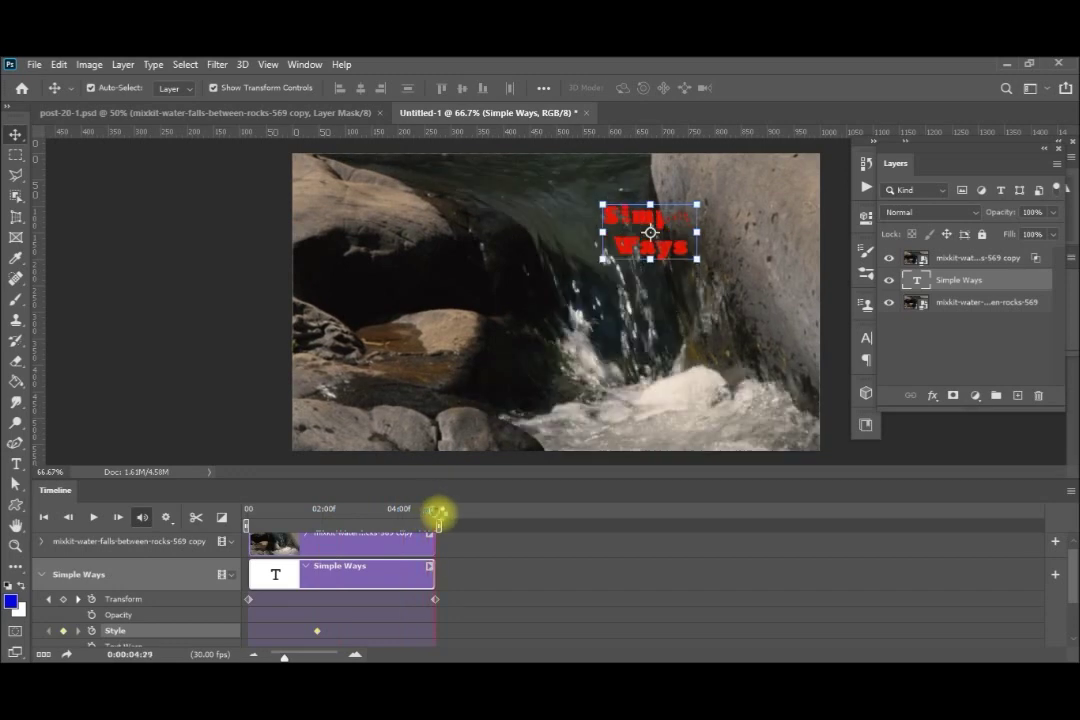
{"action": "left_click", "coordinate": [933, 397]}
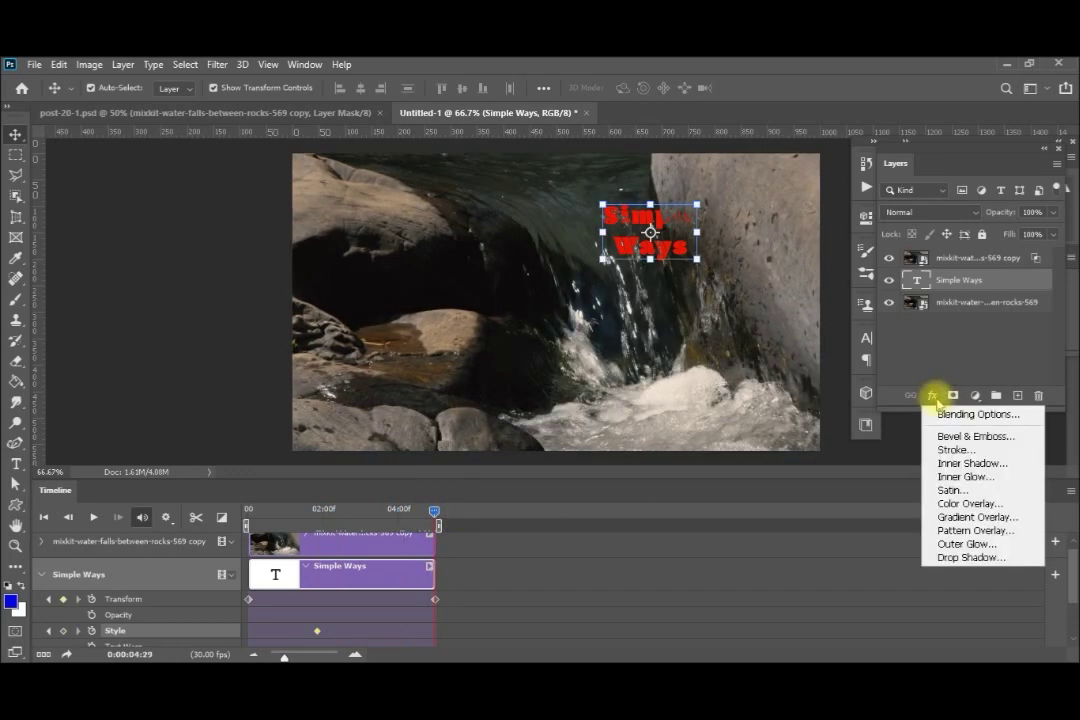
{"action": "left_click", "coordinate": [957, 545]}
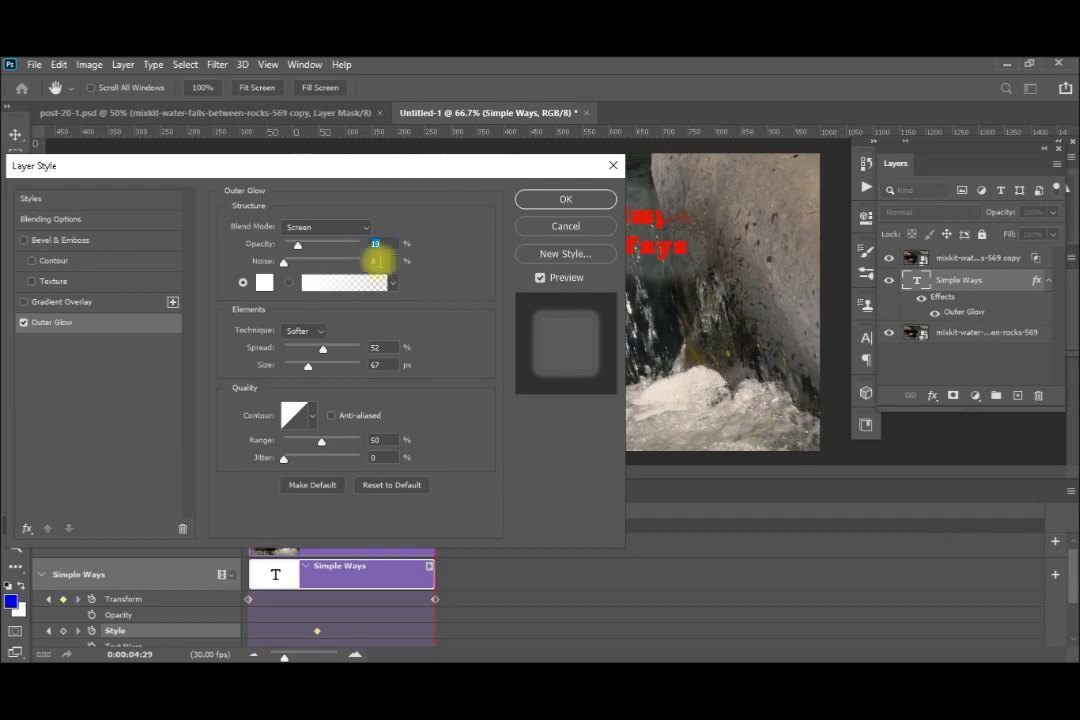
{"action": "left_click_drag", "start_coordinate": [340, 176], "coordinate": [298, 165]}
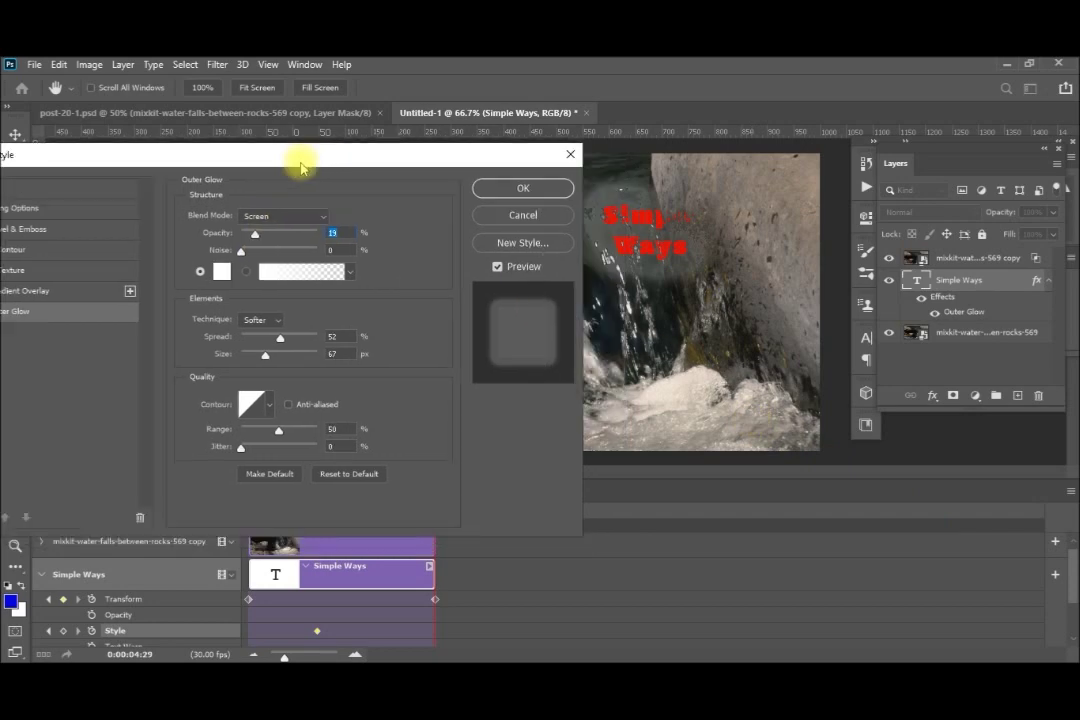
{"action": "left_click", "coordinate": [222, 273]}
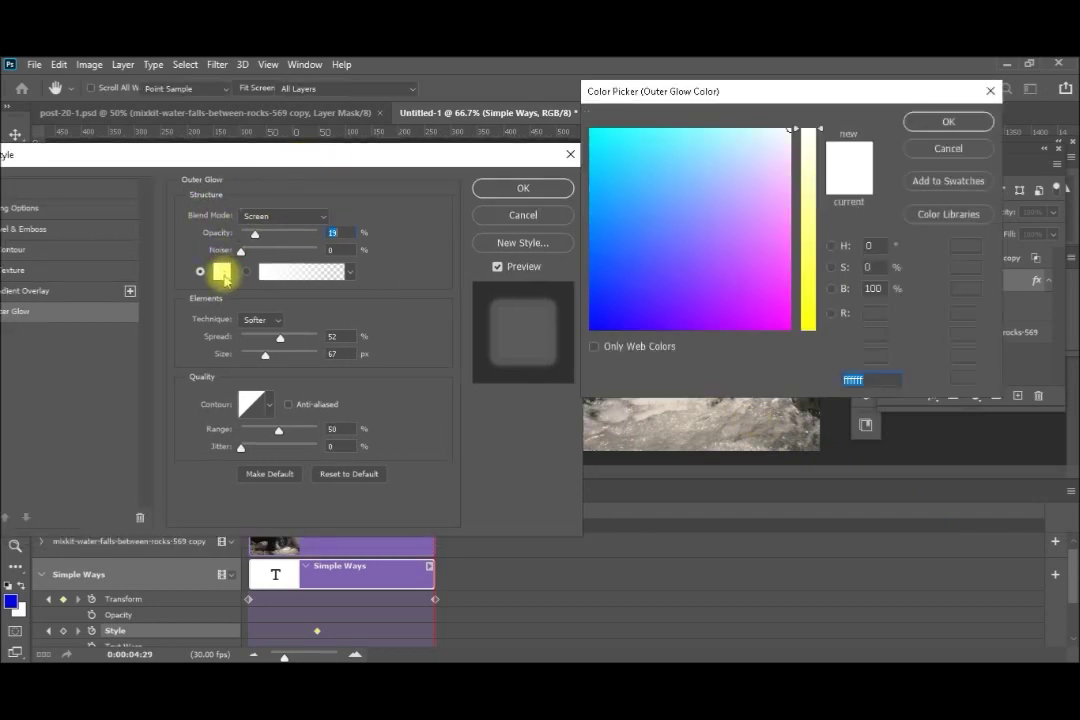
{"action": "left_click", "coordinate": [811, 299]}
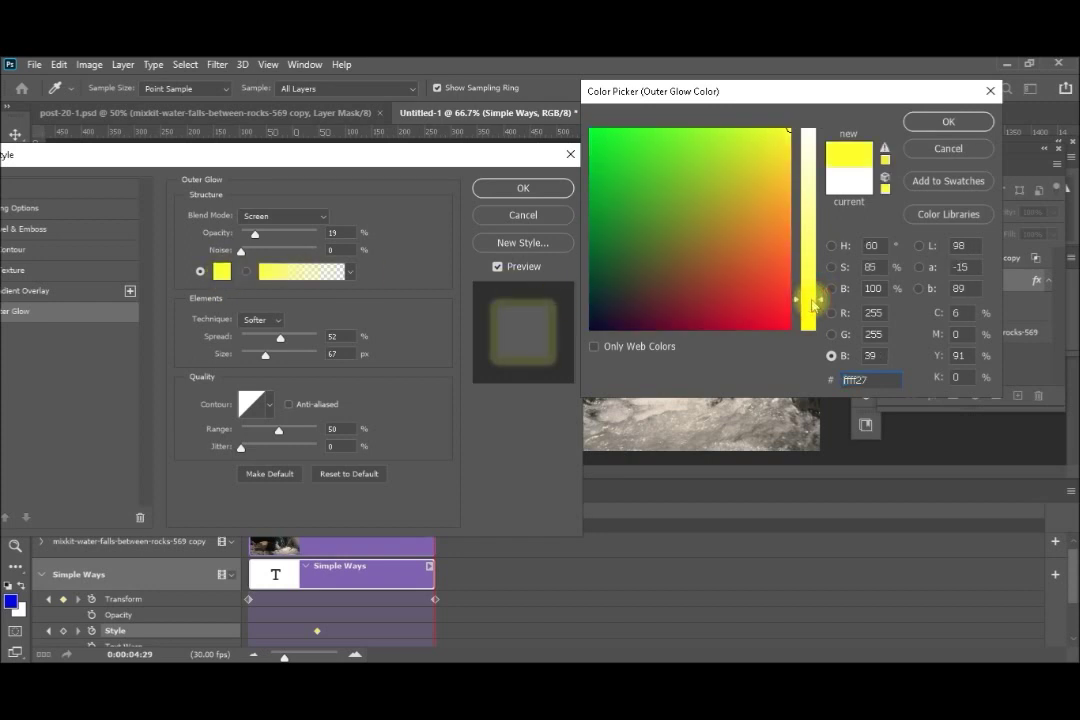
{"action": "left_click", "coordinate": [920, 128]}
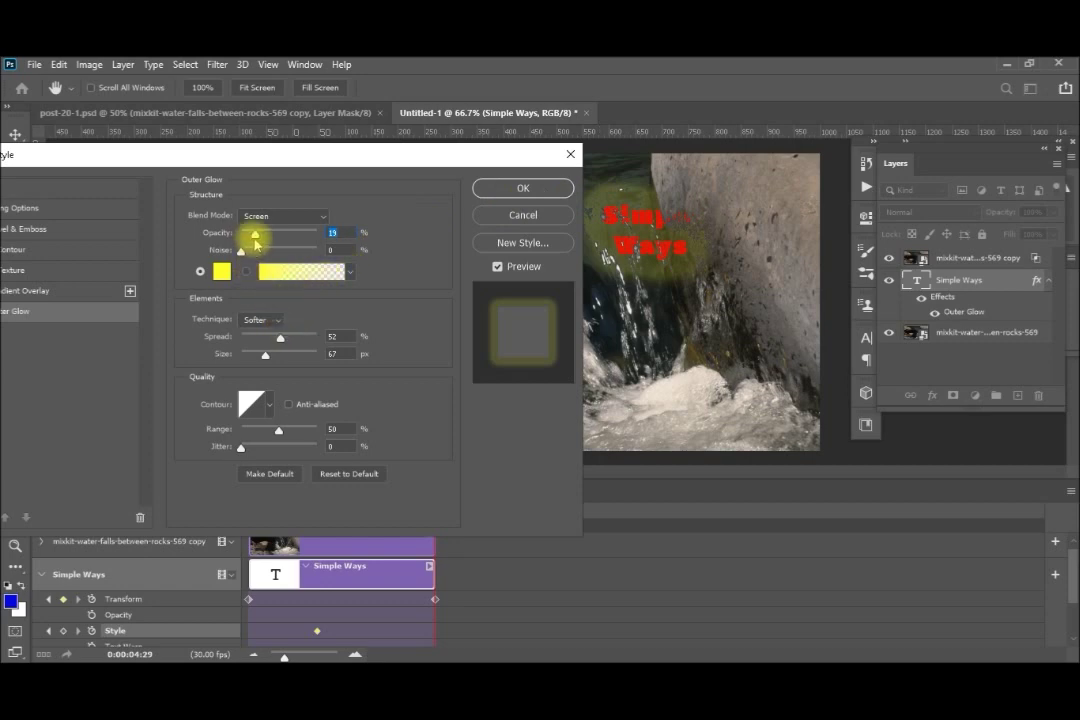
- Set the Outer Glow opacity to 25% and apply the layer style
{"action": "left_click_drag", "start_coordinate": [255, 236], "coordinate": [293, 243]}
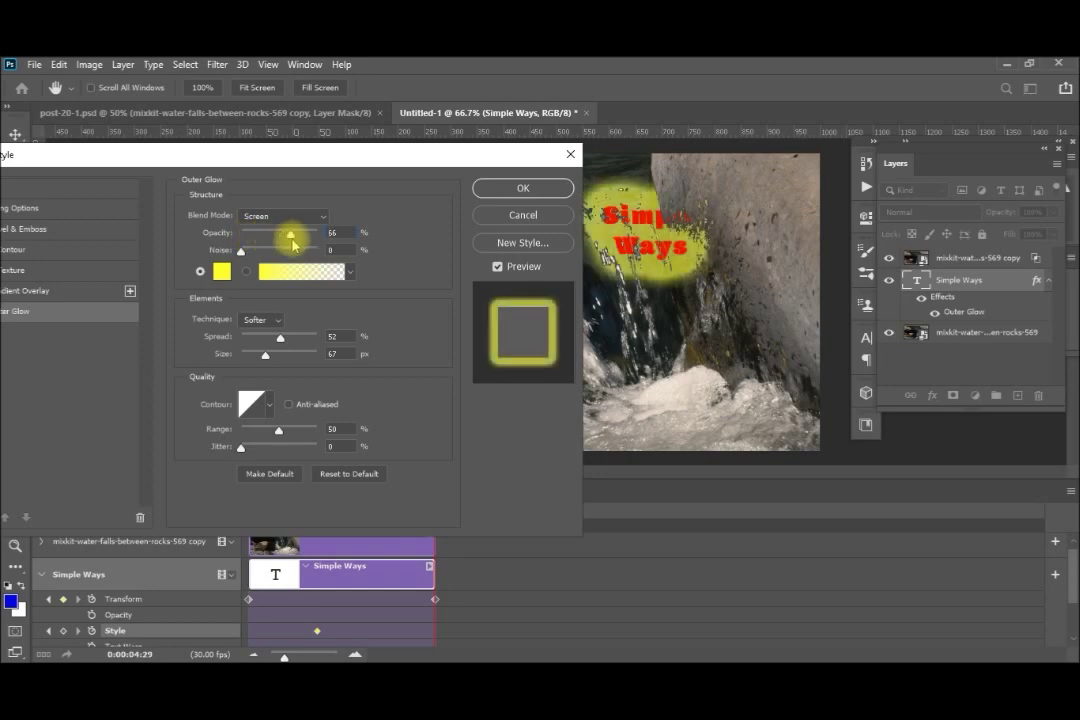
{"action": "left_click_drag", "start_coordinate": [293, 243], "coordinate": [259, 239]}
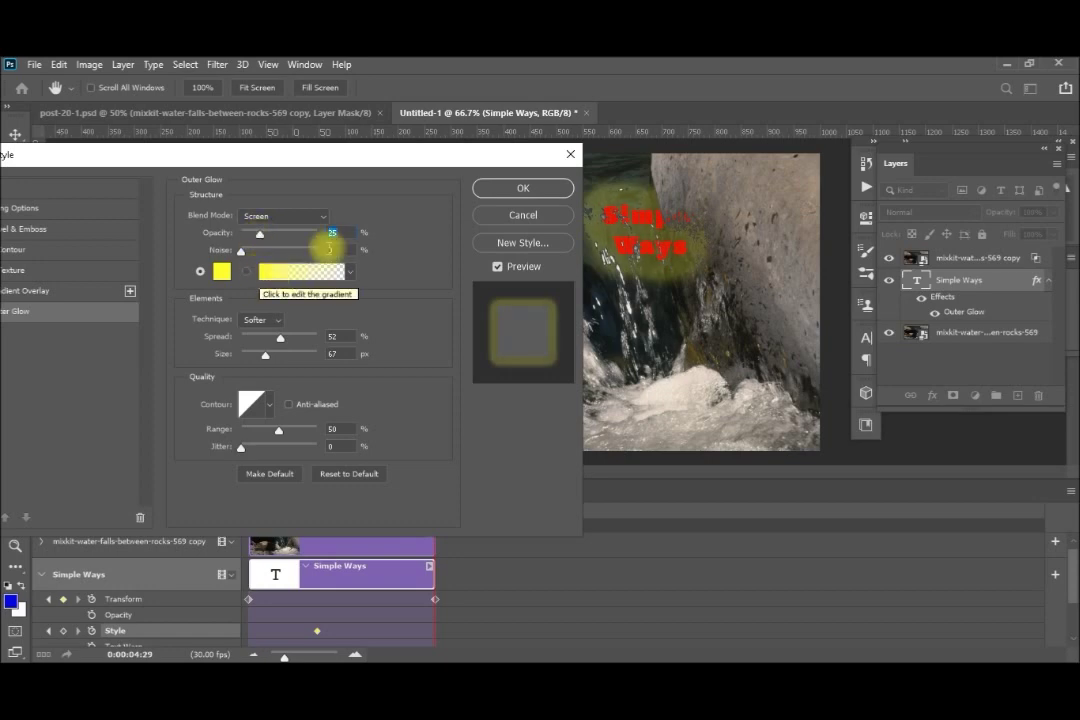
{"action": "left_click", "coordinate": [500, 198]}
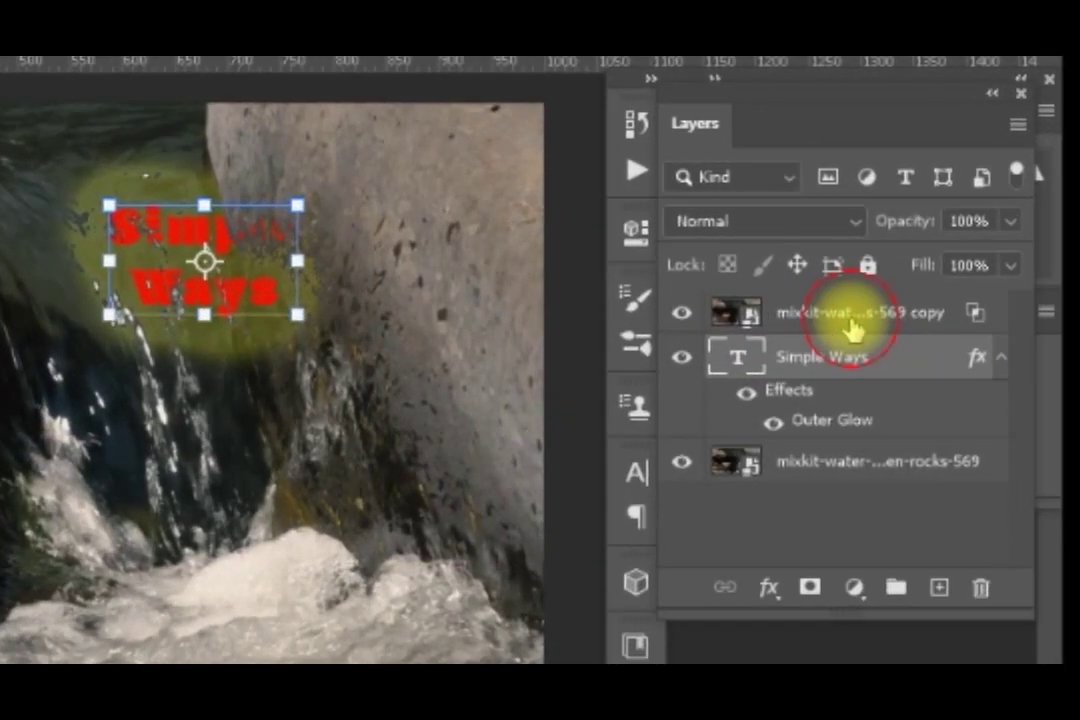
- Add a layer mask to the waterfall copy layer, brush black over the text area on it, and preview the animation
{"action": "left_click", "coordinate": [878, 314]}
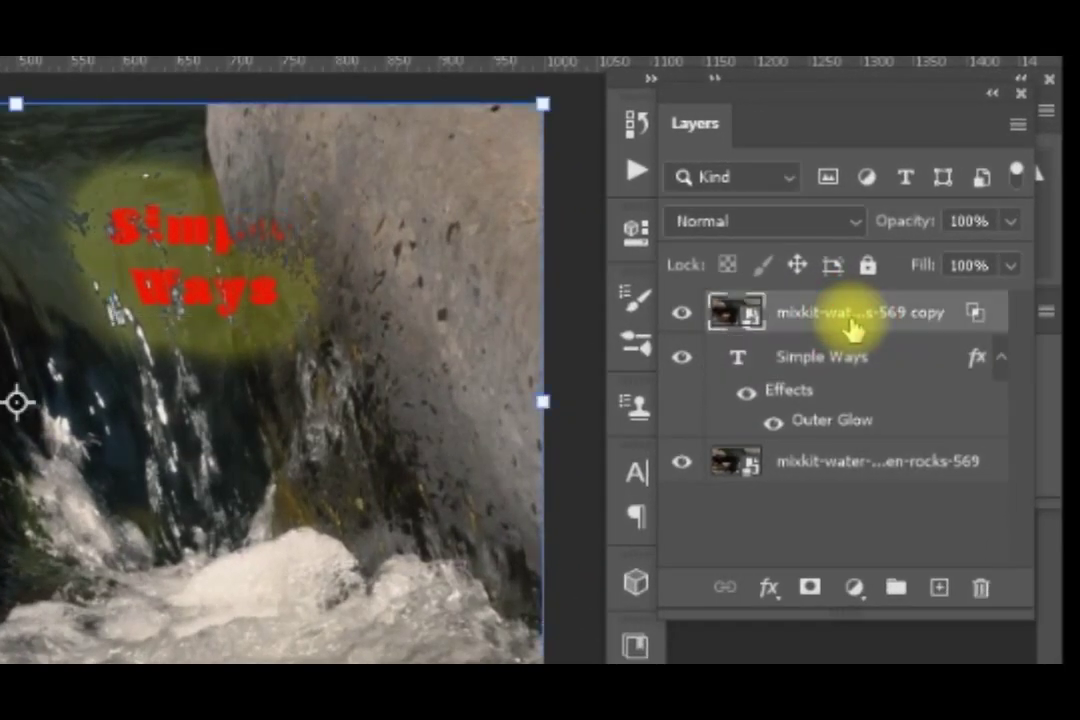
{"action": "left_click", "coordinate": [811, 590]}
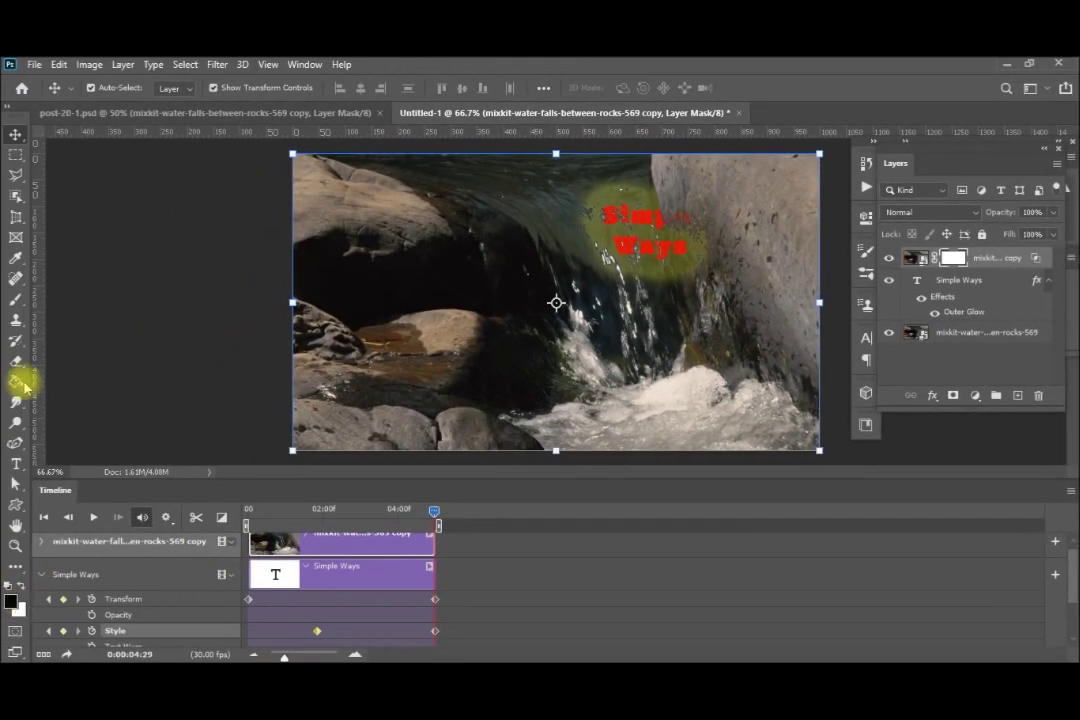
{"action": "left_click", "coordinate": [16, 299]}
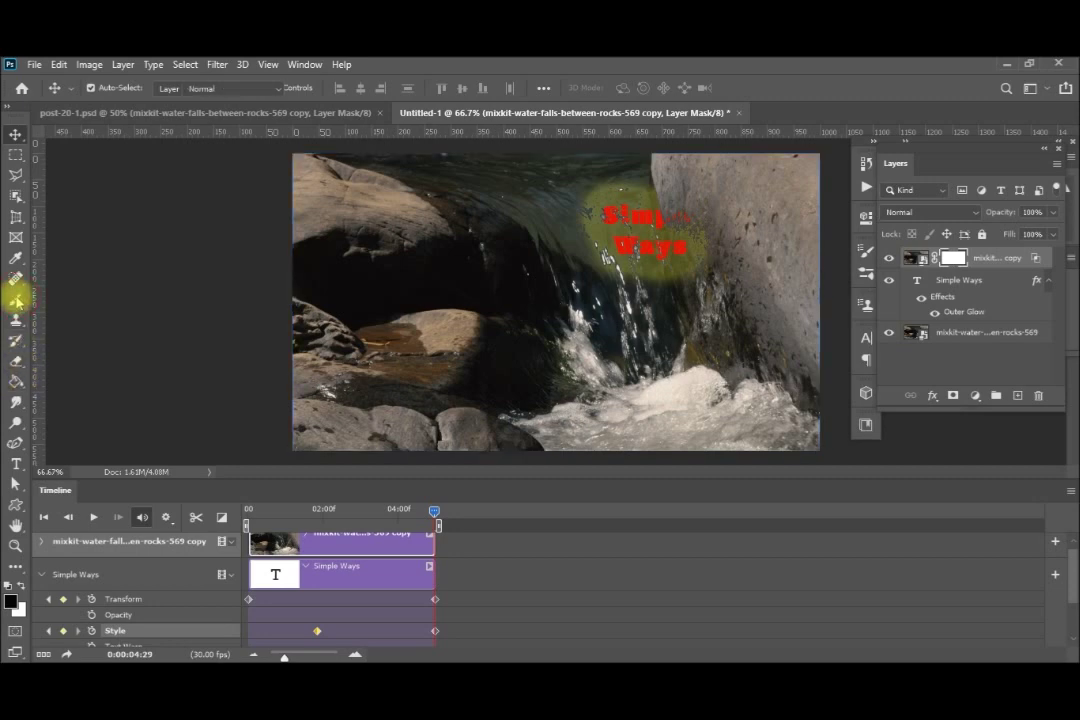
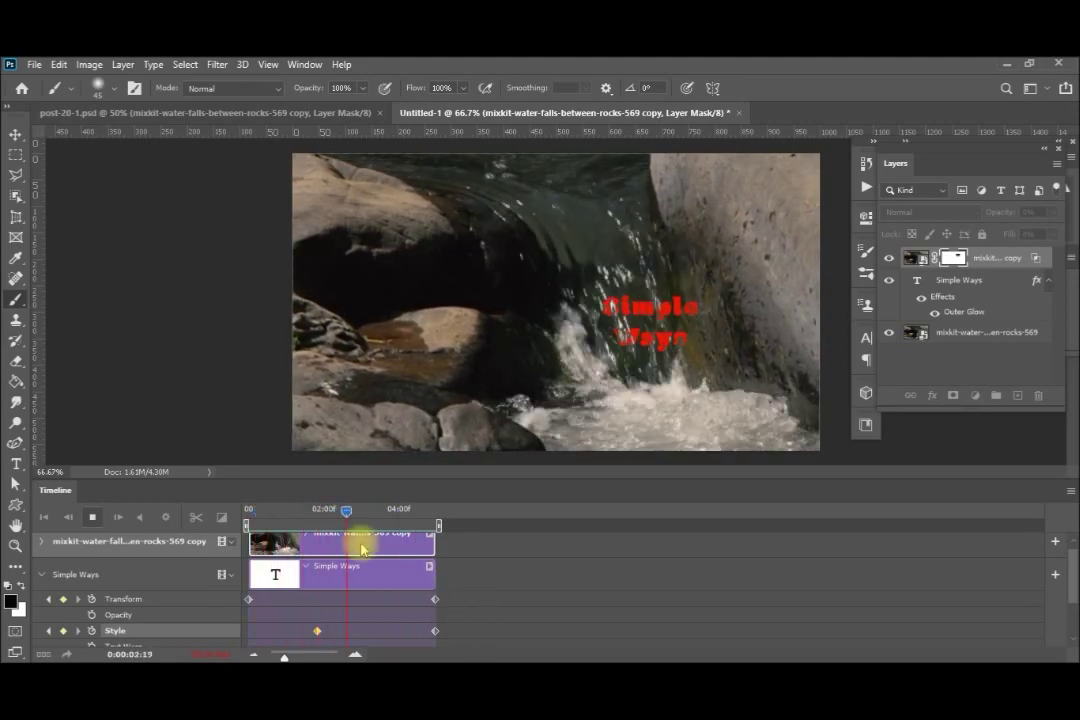
{"action": "left_click", "coordinate": [93, 516]}
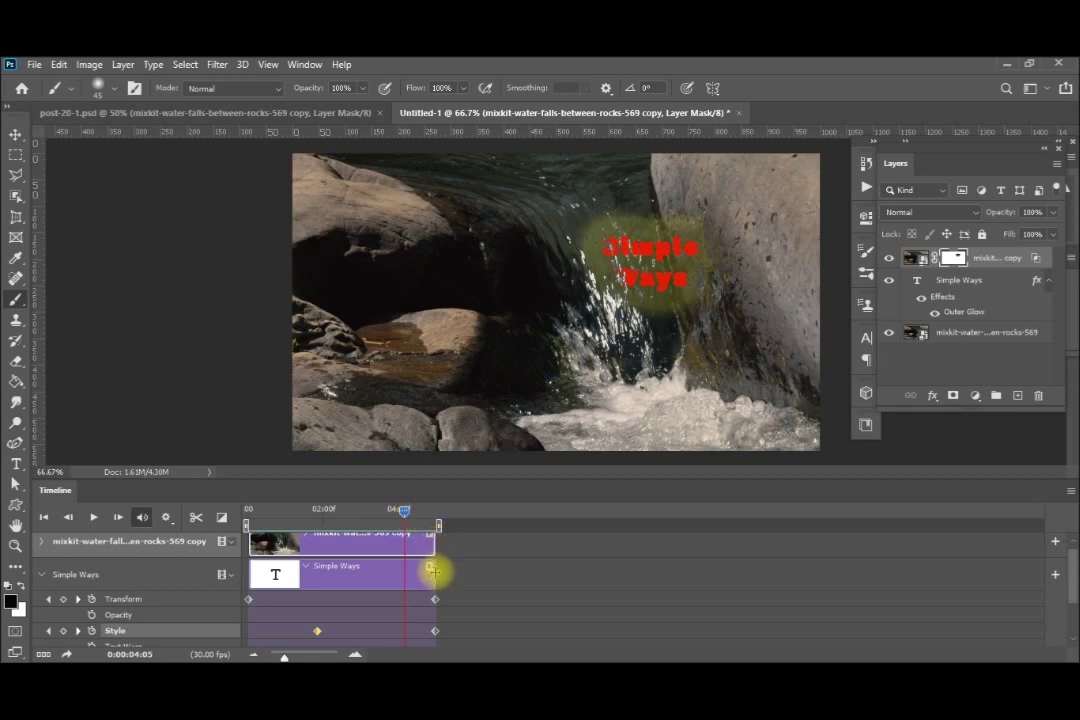
- Extend the Simple Ways clip to 0:00:07:01 and add Transform and Style keyframes at its end
{"action": "left_click_drag", "start_coordinate": [432, 572], "coordinate": [509, 576]}
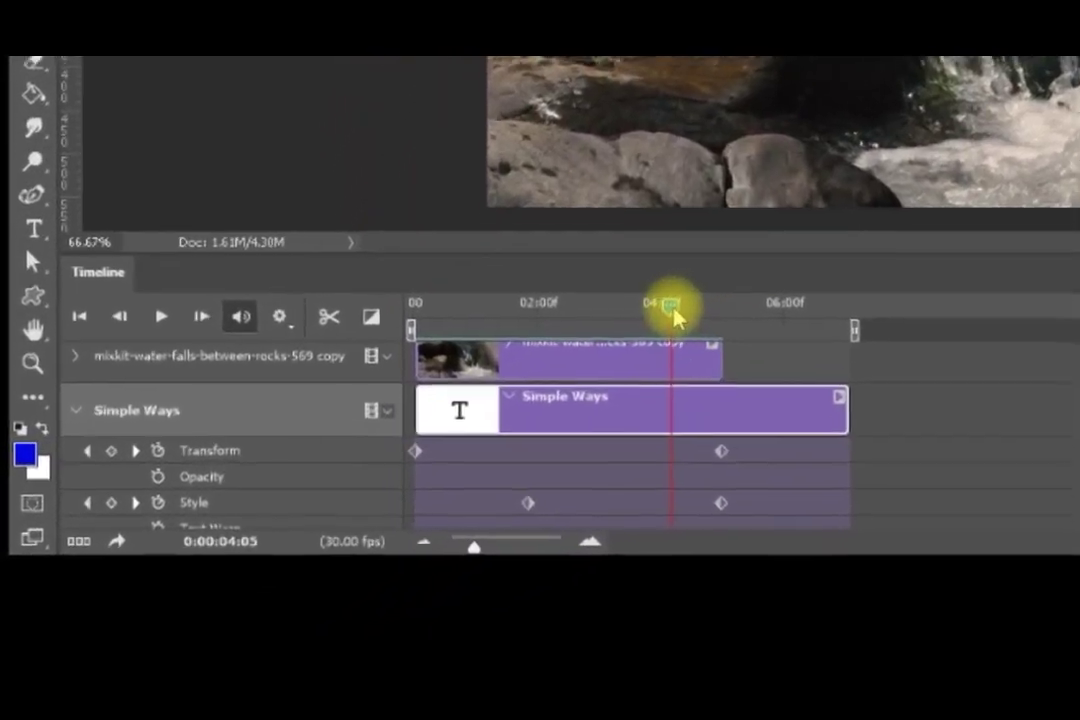
{"action": "left_click_drag", "start_coordinate": [568, 386], "coordinate": [605, 386]}
{"action": "left_click_drag", "start_coordinate": [900, 205], "coordinate": [1037, 206]}
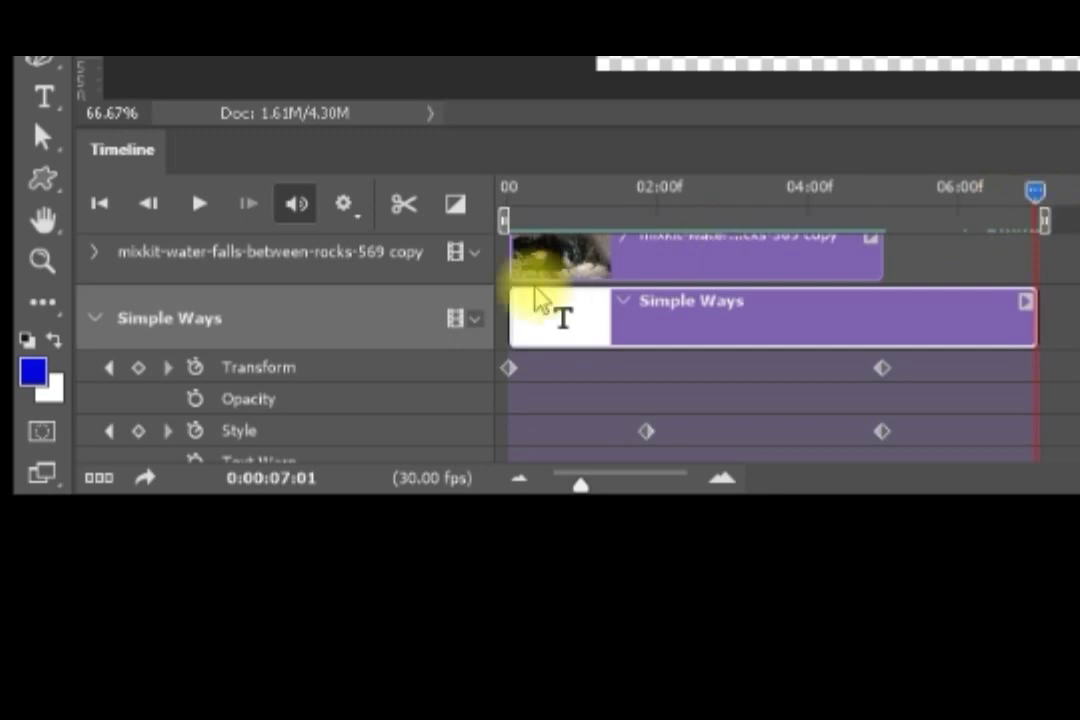
{"action": "left_click", "coordinate": [138, 367]}
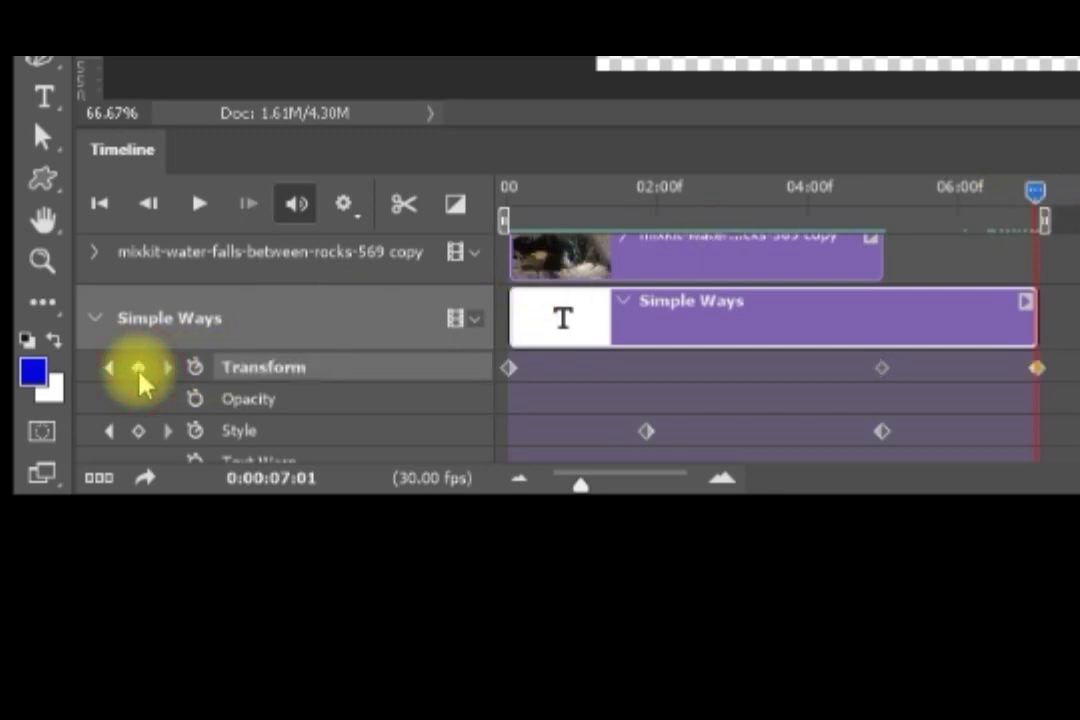
{"action": "left_click", "coordinate": [139, 431]}
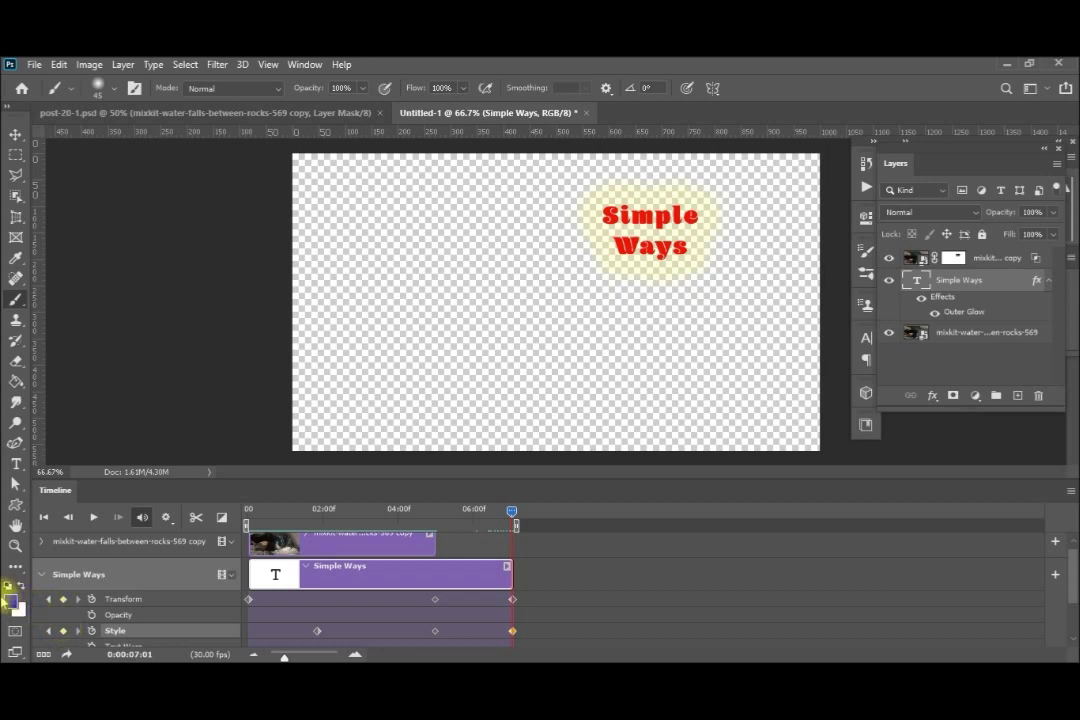
- Extend the waterfall copy clip and the original waterfall clip to 0:00:07:01, and play back the full animation
{"action": "right_click", "coordinate": [436, 549]}
{"action": "left_click_drag", "start_coordinate": [436, 549], "coordinate": [513, 553]}
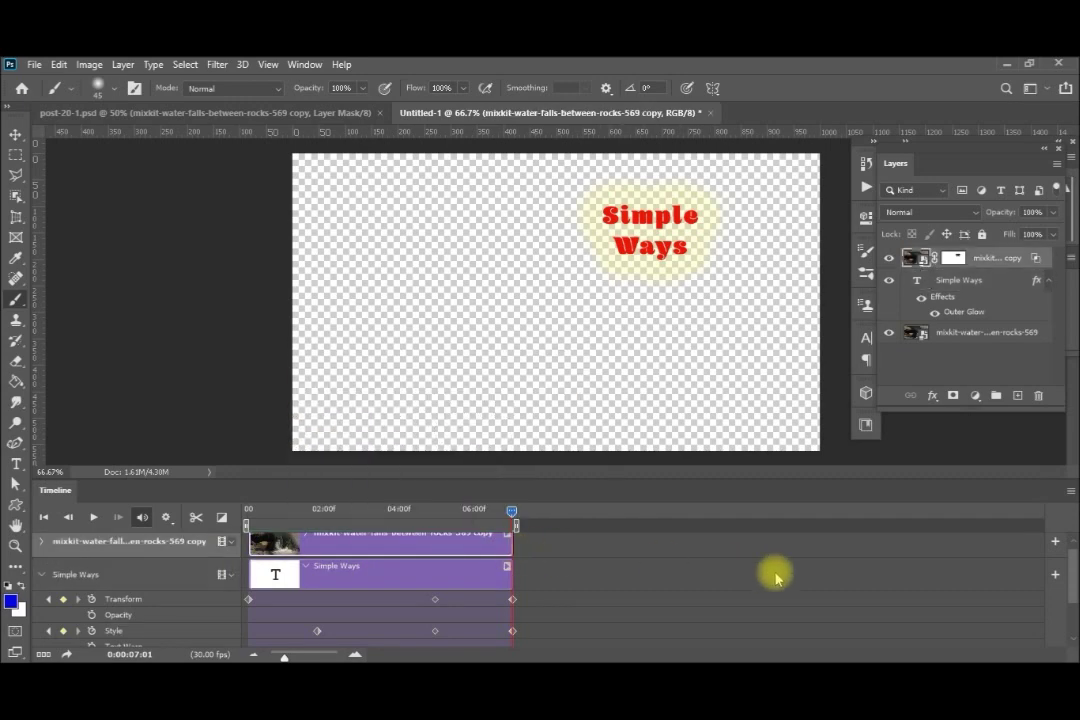
{"action": "left_click_drag", "start_coordinate": [1072, 568], "coordinate": [1072, 598]}
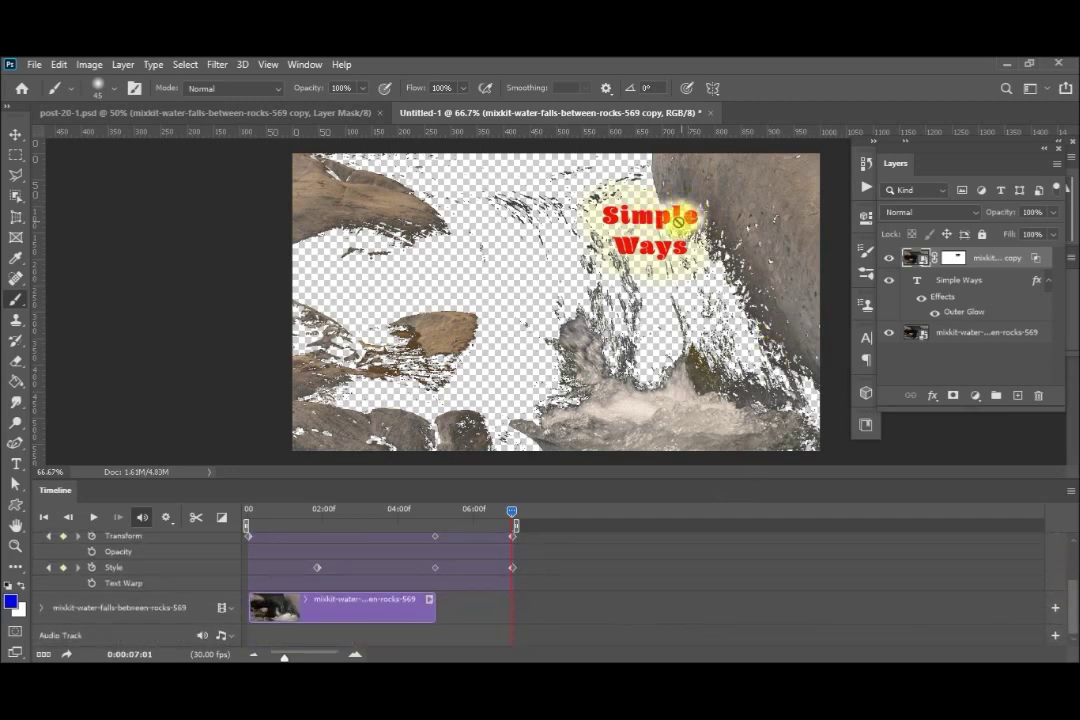
{"action": "left_click", "coordinate": [434, 606]}
{"action": "left_click_drag", "start_coordinate": [434, 610], "coordinate": [511, 614]}
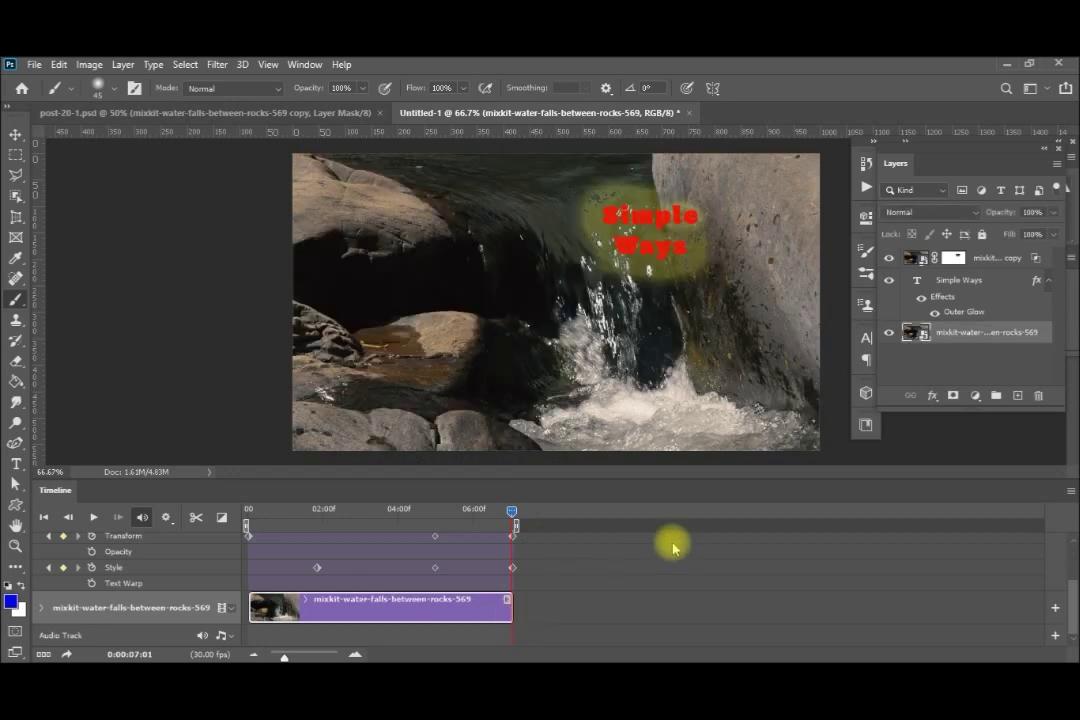
{"action": "left_click", "coordinate": [92, 518]}
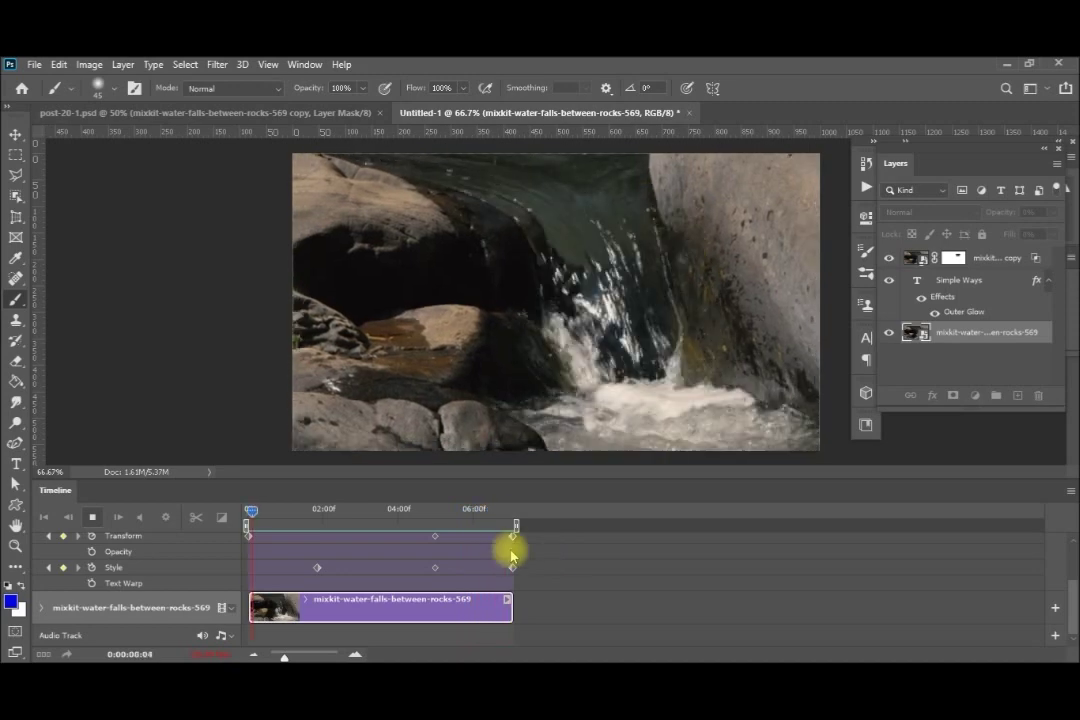
{"action": "left_click", "coordinate": [91, 514]}
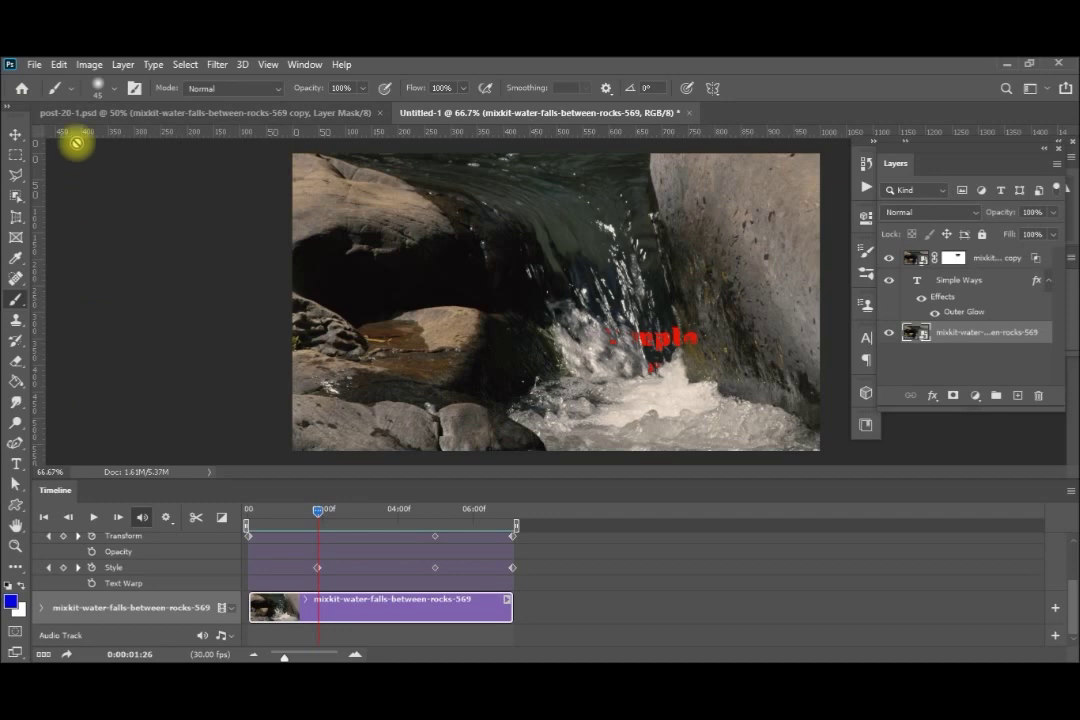
- Open Save for Web (Legacy) for the animation and scale the GIF output to 50 percent
{"action": "left_click", "coordinate": [34, 64]}
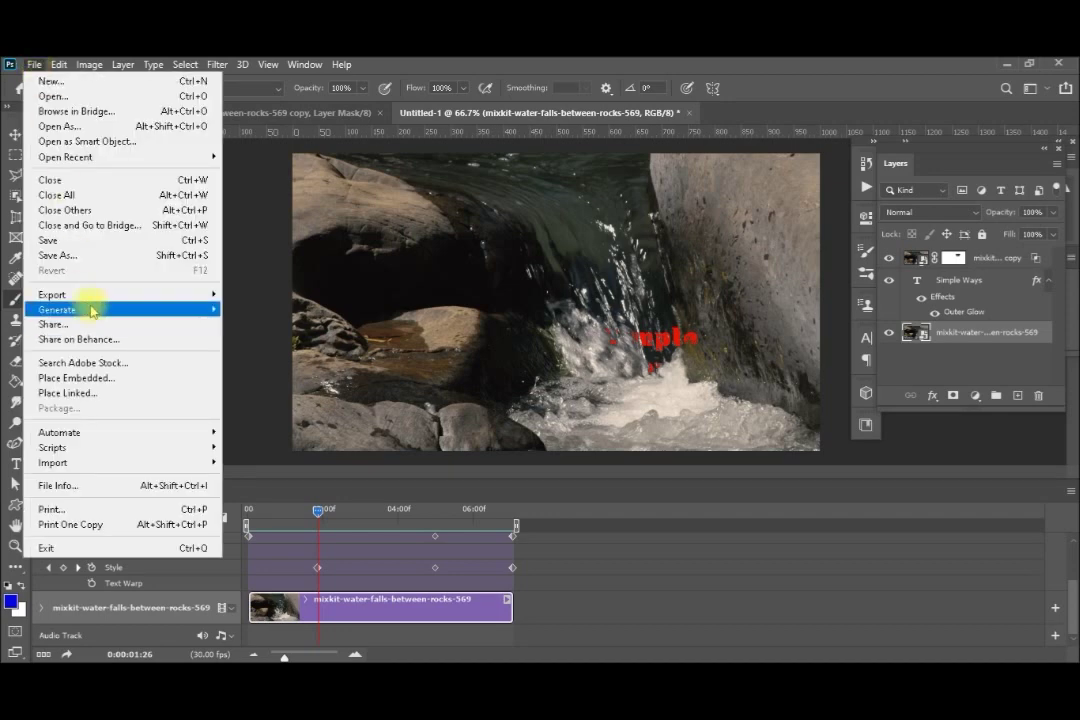
{"action": "mouse_move", "coordinate": [145, 447]}
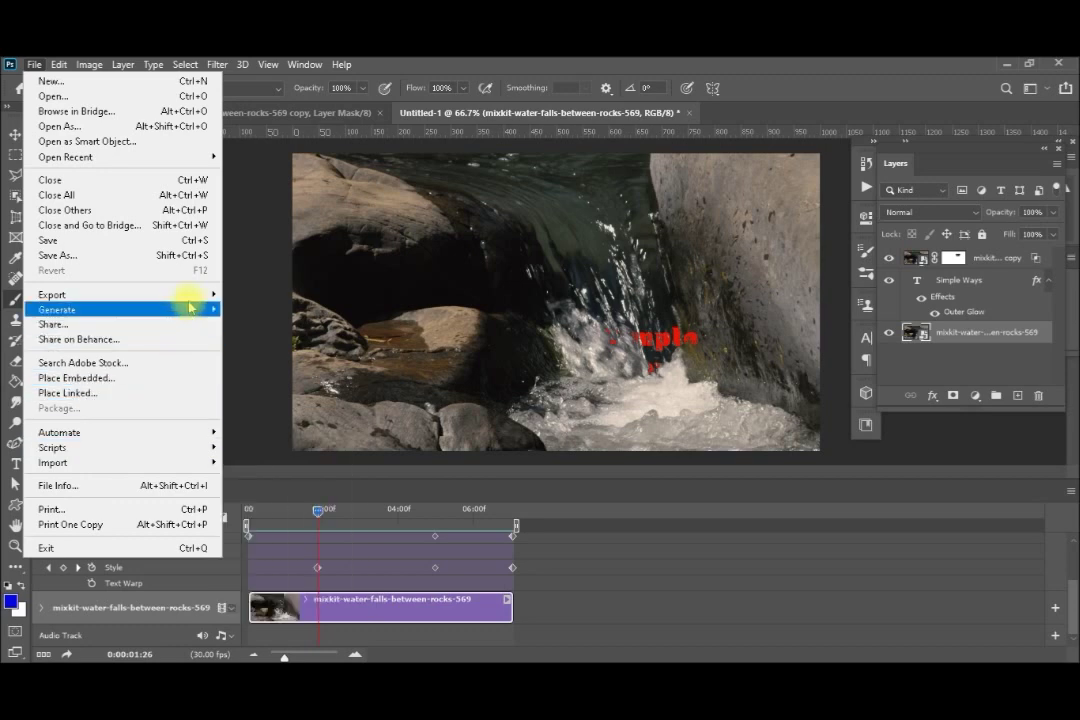
{"action": "mouse_move", "coordinate": [196, 298]}
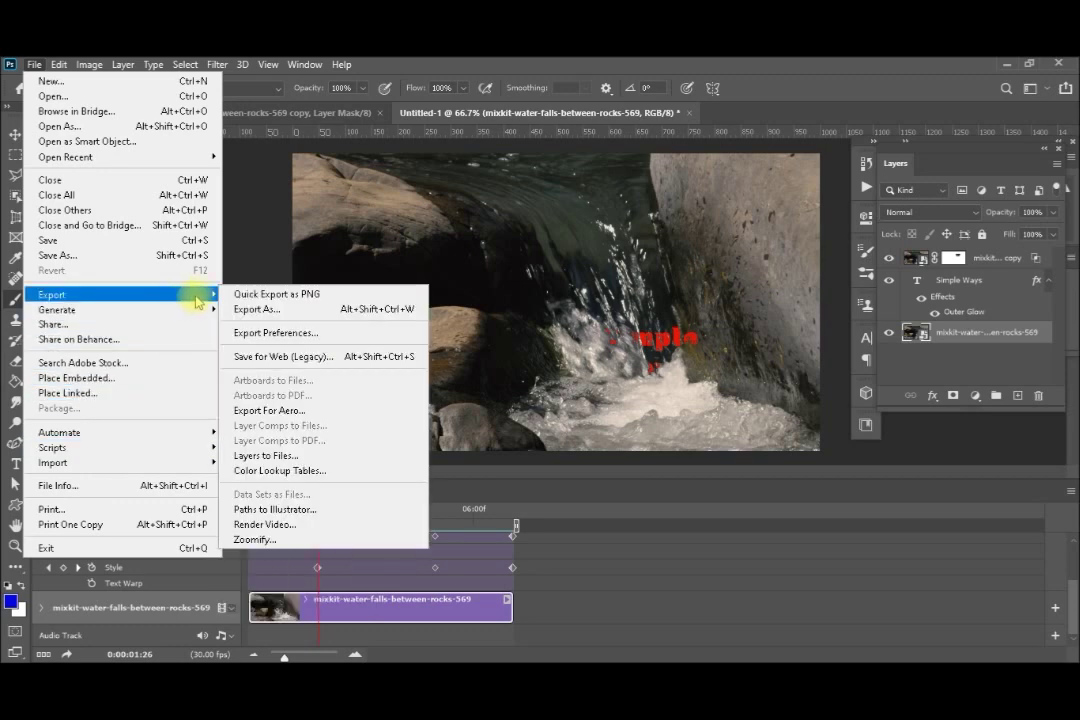
{"action": "left_click", "coordinate": [286, 356]}
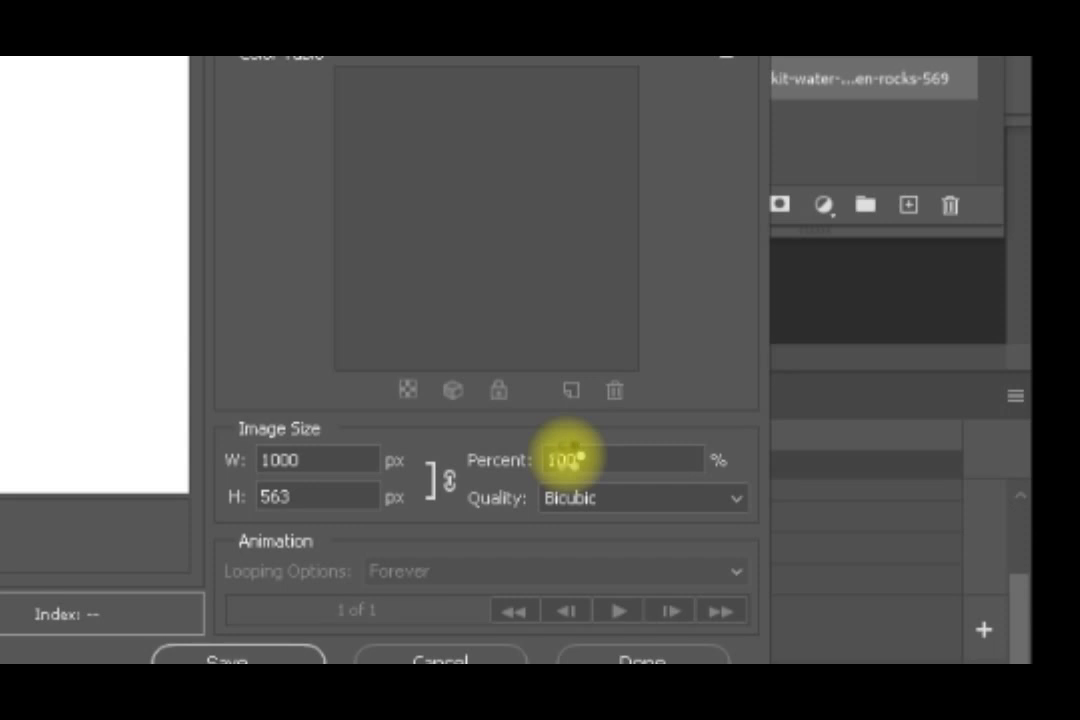
{"action": "left_click", "coordinate": [561, 458]}
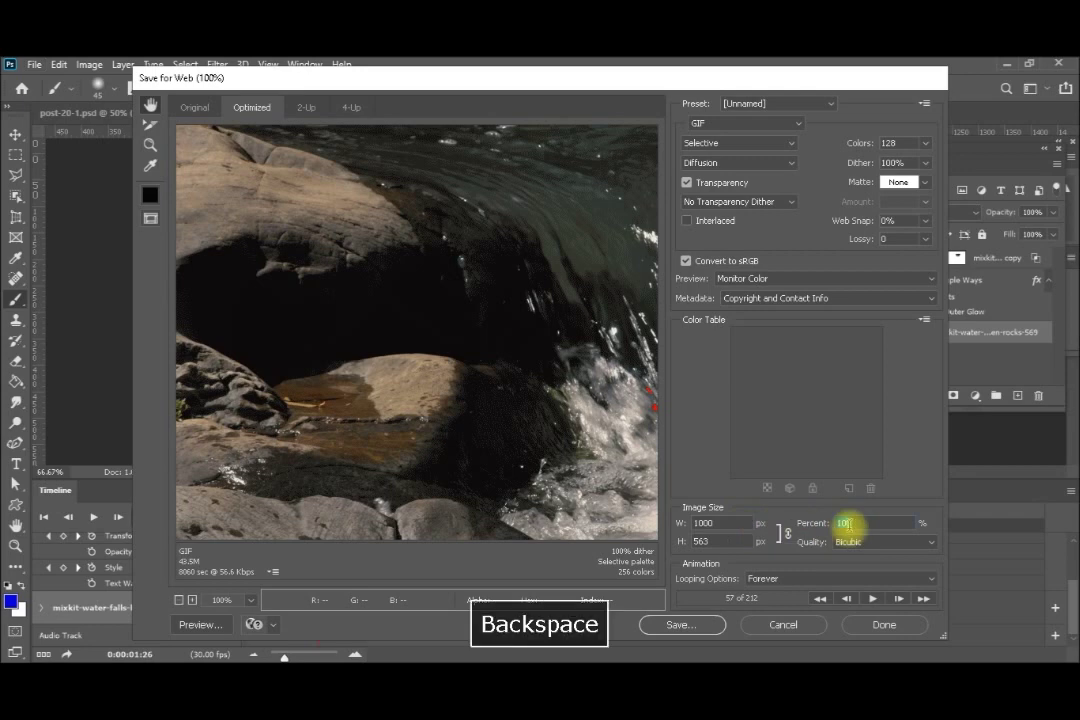
{"action": "type", "text": "50"}
{"action": "key", "text": "Tab"}
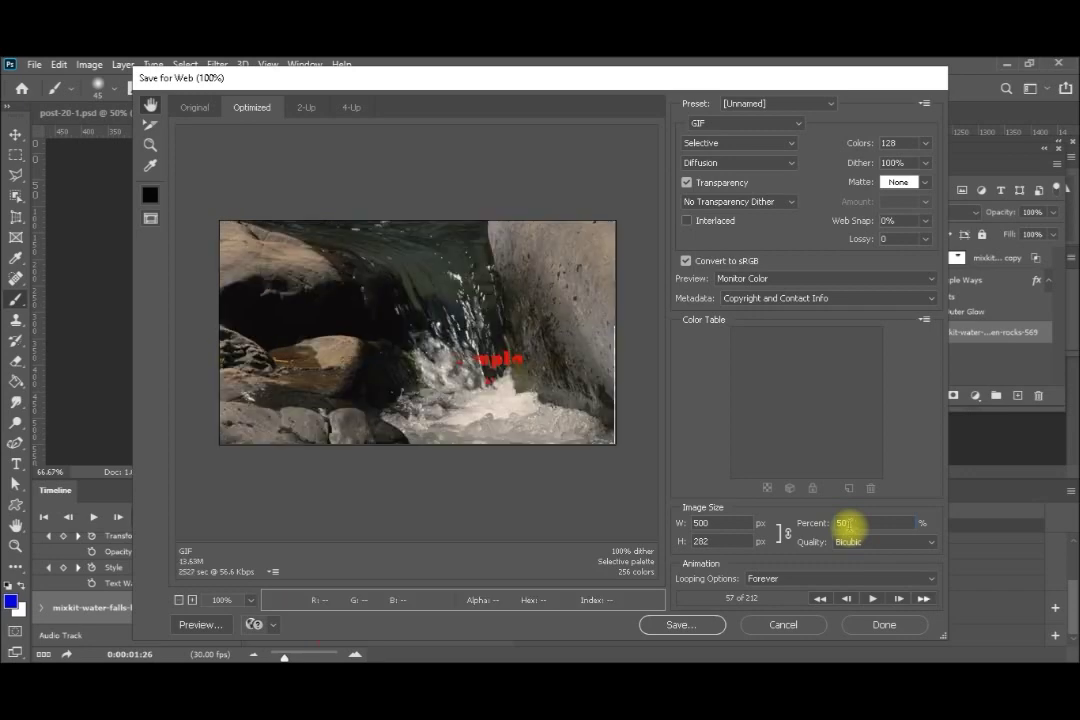
- Save the scaled animation to disk as a GIF
{"action": "left_click", "coordinate": [681, 624]}
{"action": "left_click", "coordinate": [412, 128]}
{"action": "left_click", "coordinate": [543, 383]}
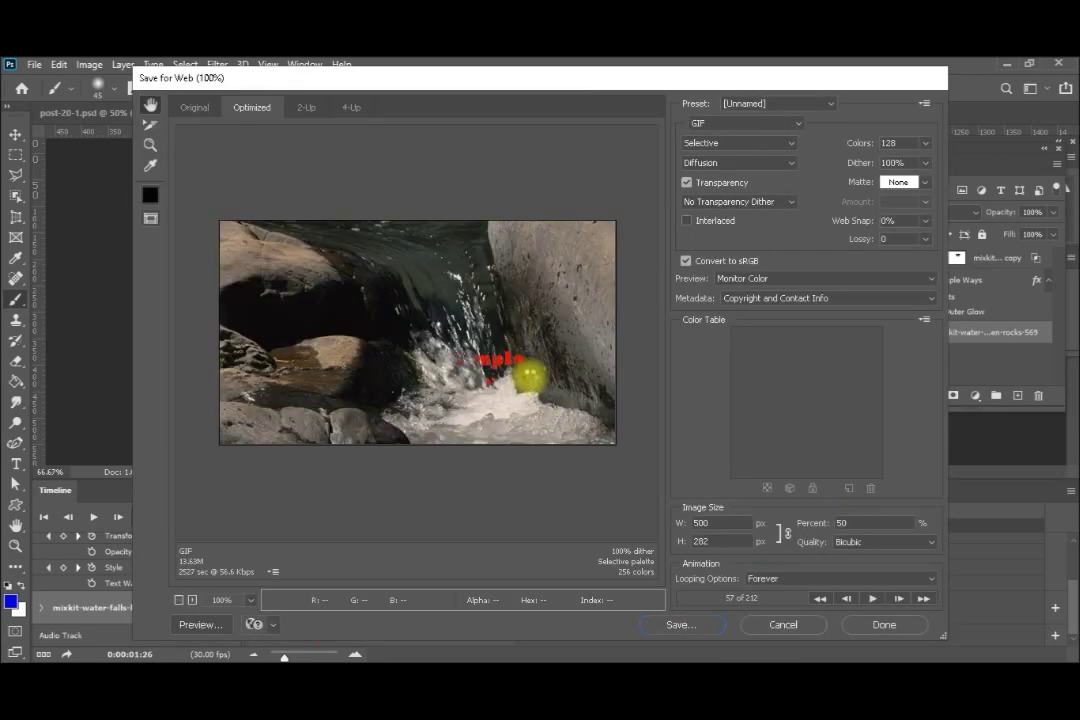